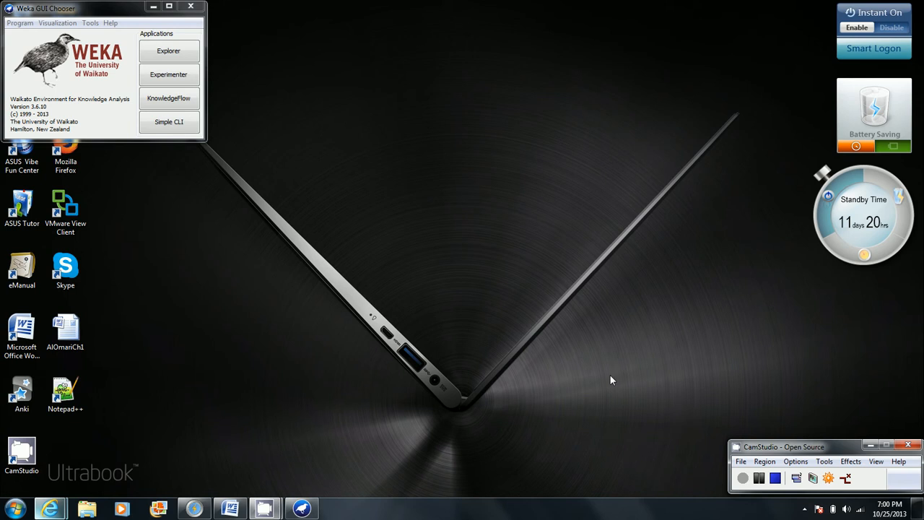
Load NTSBAccidentReports2001-2003_overall_cause2.arff from the INFS770_Assignment3_2 folder in Downloads into the Explorer and enlarge its window.
{"action": "left_click", "coordinate": [169, 54]}
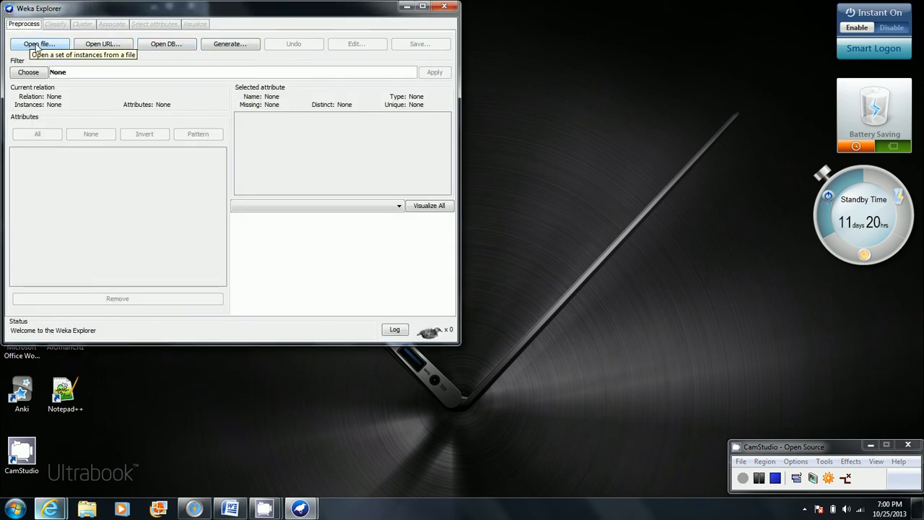
{"action": "left_click", "coordinate": [37, 46]}
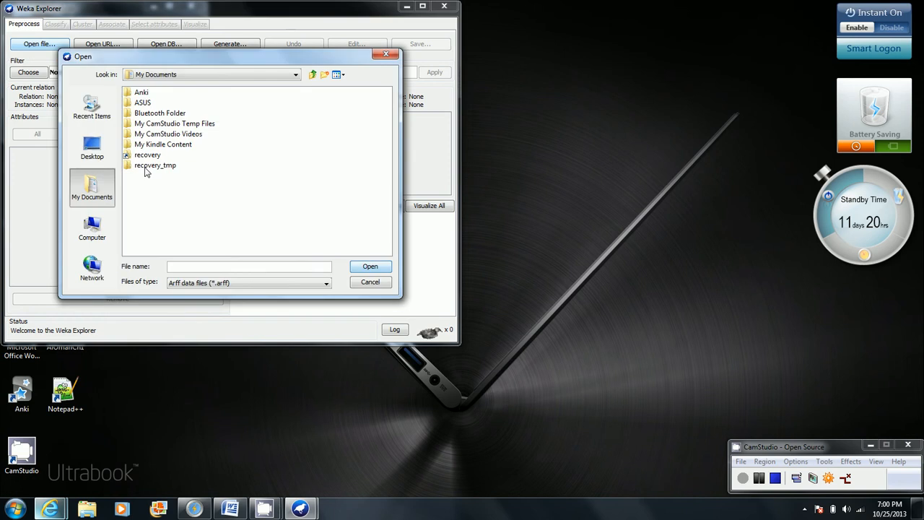
{"action": "left_click", "coordinate": [177, 75]}
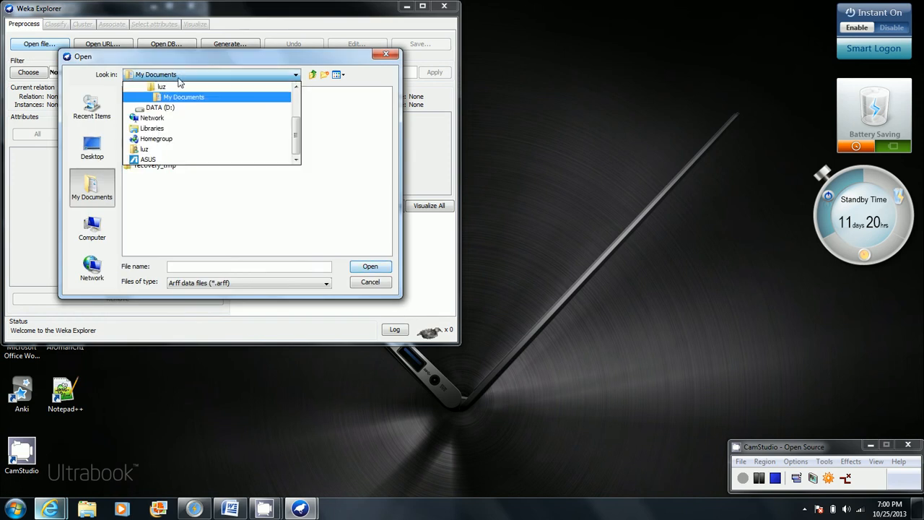
{"action": "left_click", "coordinate": [180, 86]}
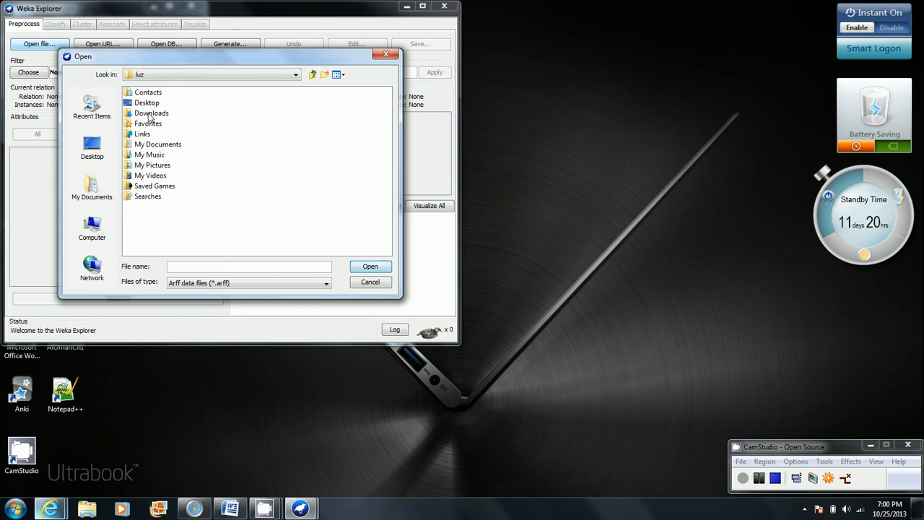
{"action": "double_click", "coordinate": [150, 114]}
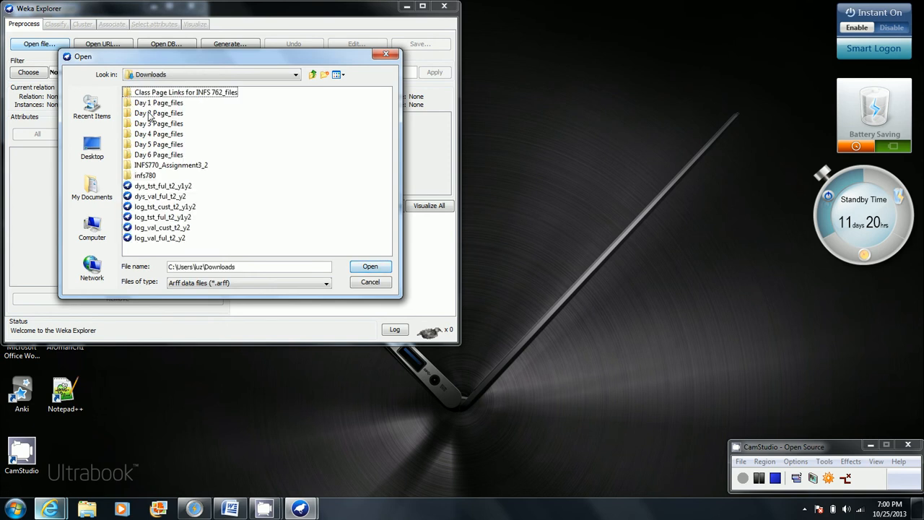
{"action": "double_click", "coordinate": [147, 166]}
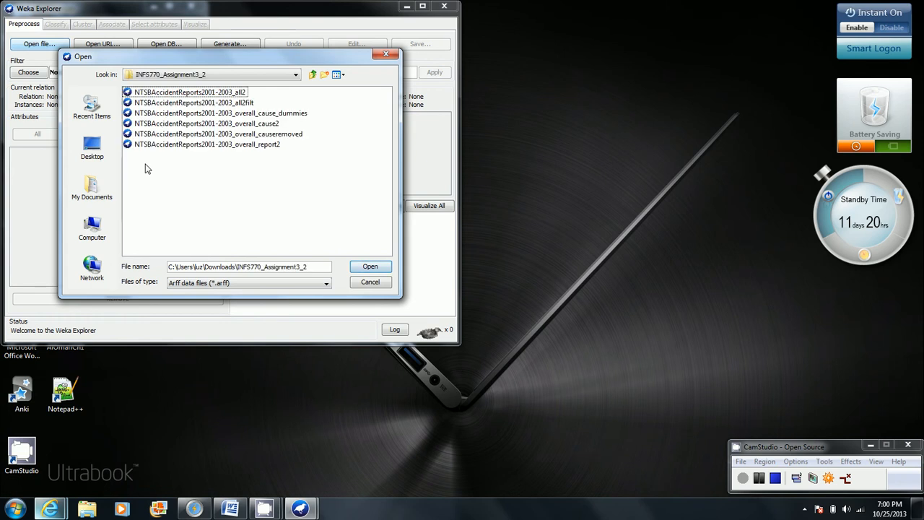
{"action": "left_click", "coordinate": [207, 124]}
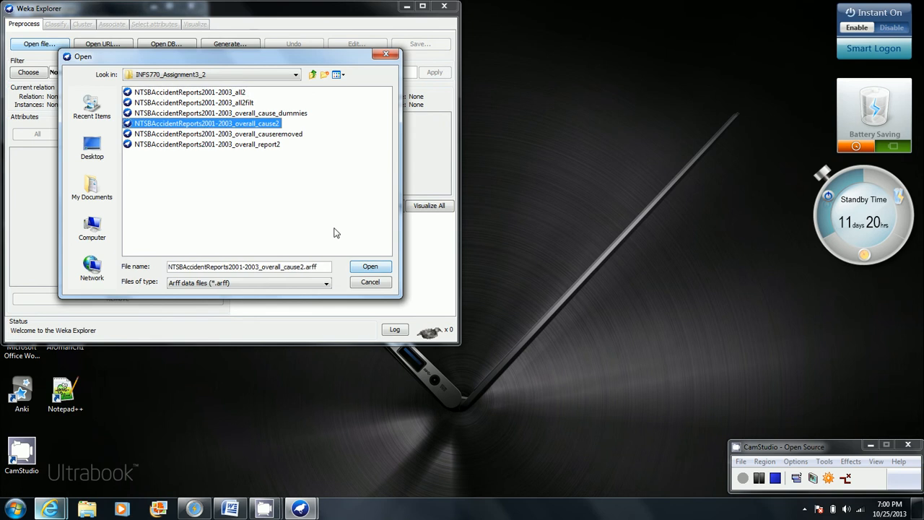
{"action": "left_click", "coordinate": [369, 267]}
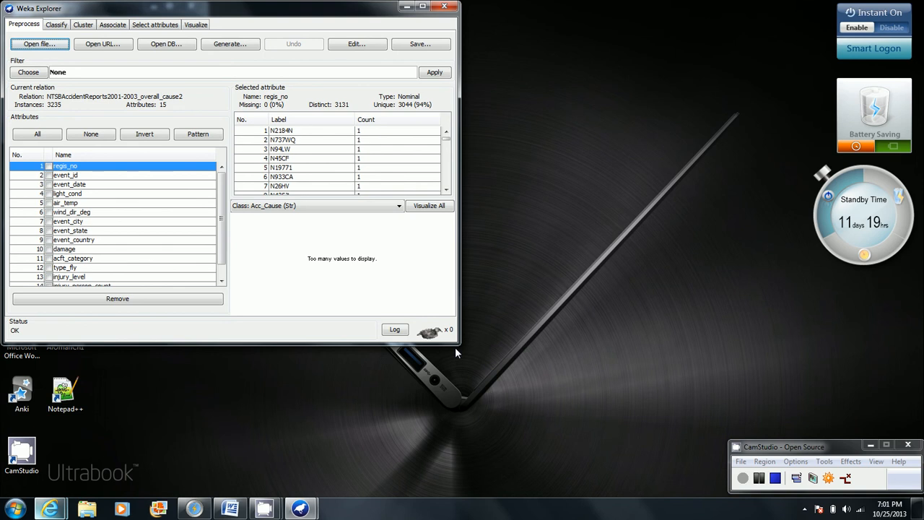
{"action": "left_click_drag", "start_coordinate": [455, 347], "coordinate": [612, 446]}
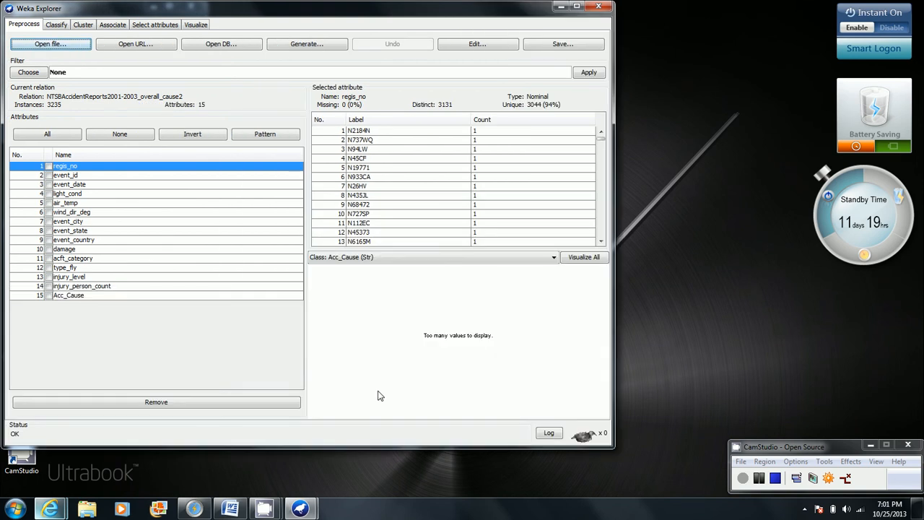
Remove all attributes except injury_level and Acc_Cause from the dataset, and undo the removal.
{"action": "left_click", "coordinate": [48, 277]}
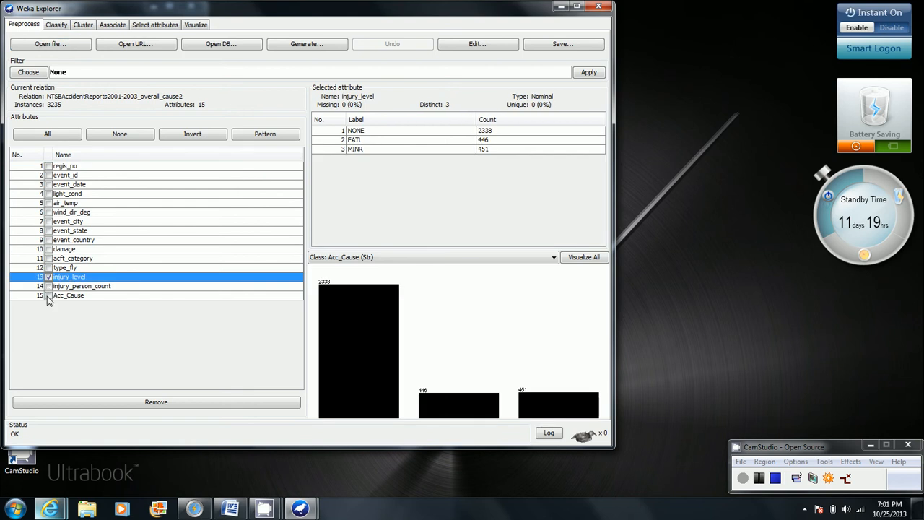
{"action": "left_click", "coordinate": [47, 296]}
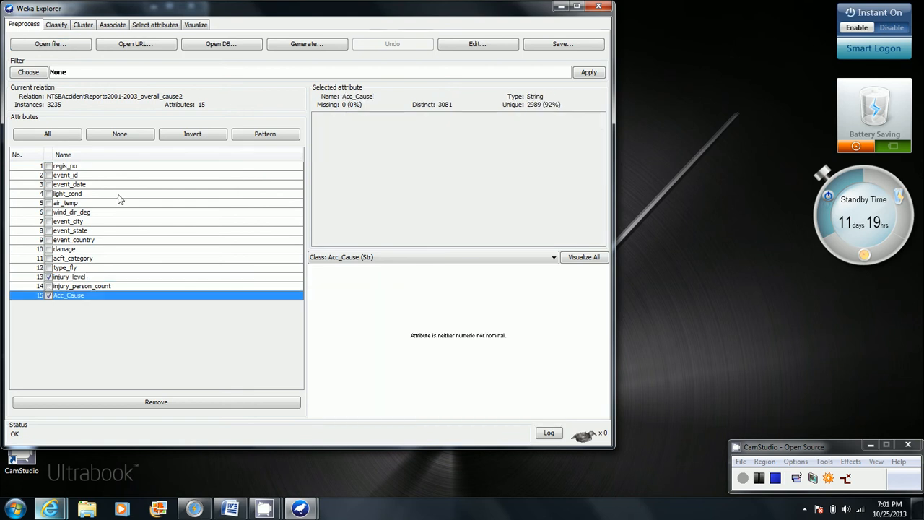
{"action": "left_click", "coordinate": [187, 137]}
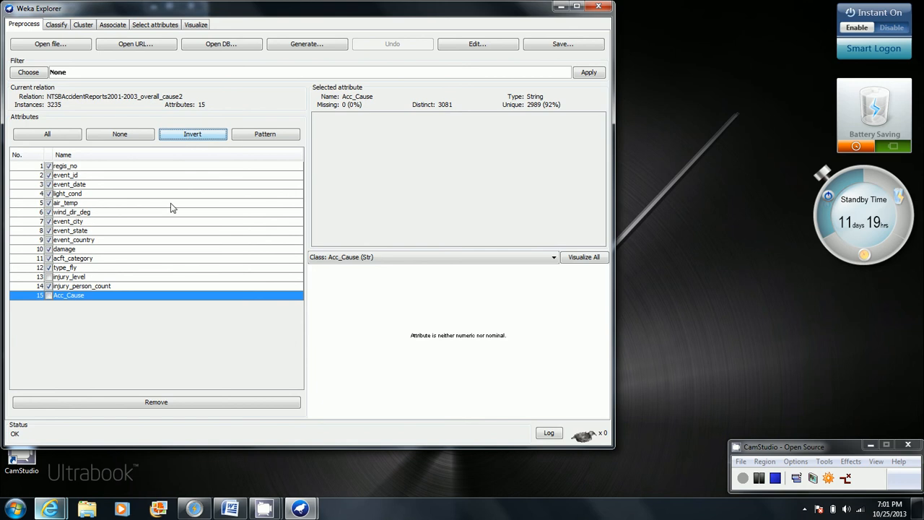
{"action": "left_click", "coordinate": [174, 409]}
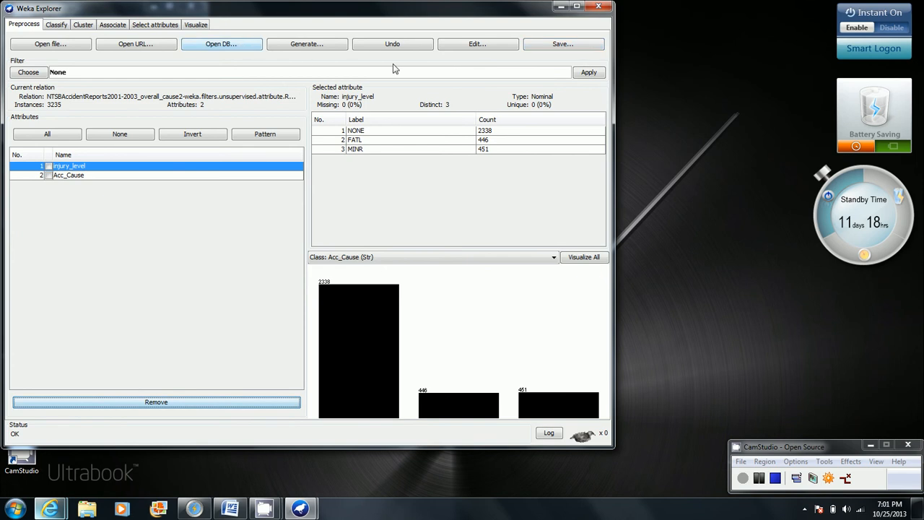
{"action": "left_click", "coordinate": [392, 44]}
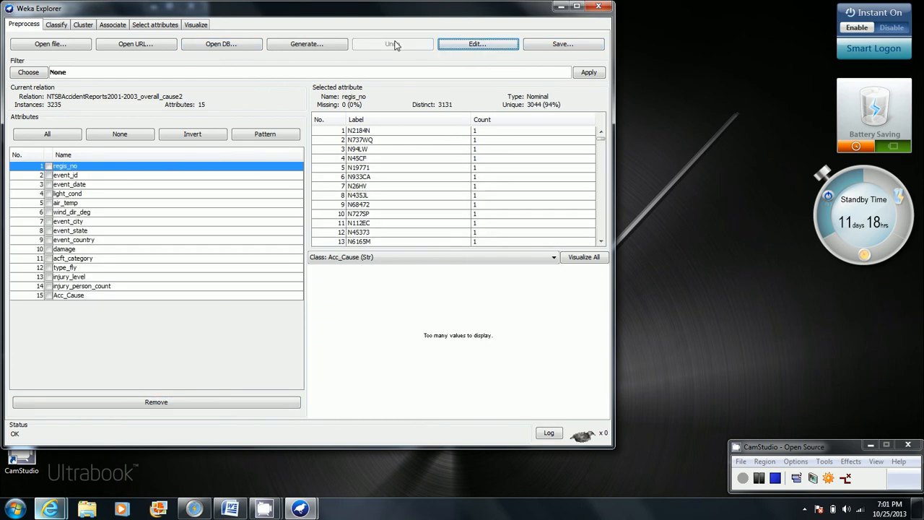
Load the data file NTSBAccidentReports2001-2003_overall_causeremoved.arff from the INFS770_Assignment3_2 folder.
{"action": "left_click", "coordinate": [39, 45]}
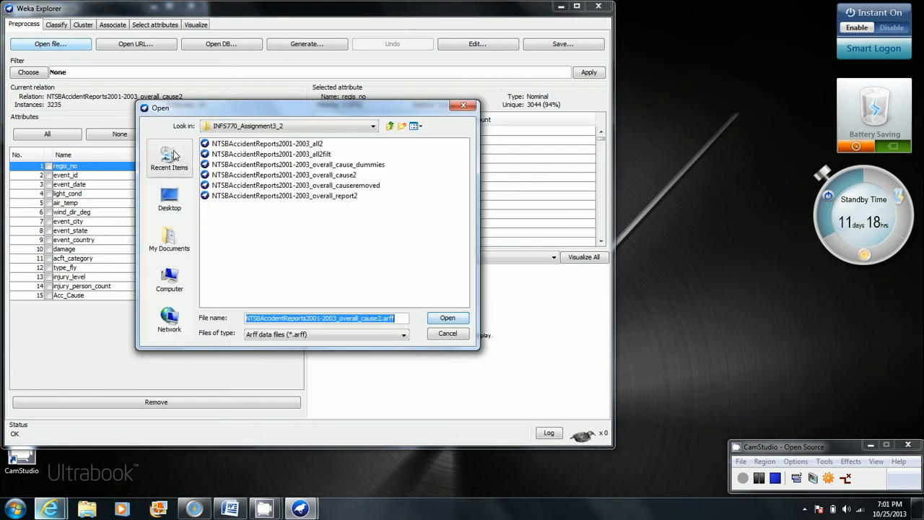
{"action": "left_click", "coordinate": [263, 185]}
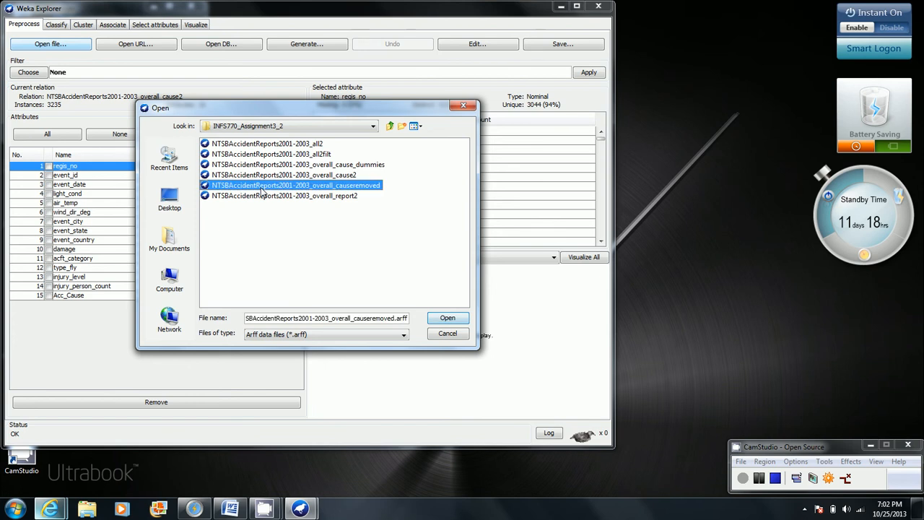
{"action": "left_click", "coordinate": [447, 318]}
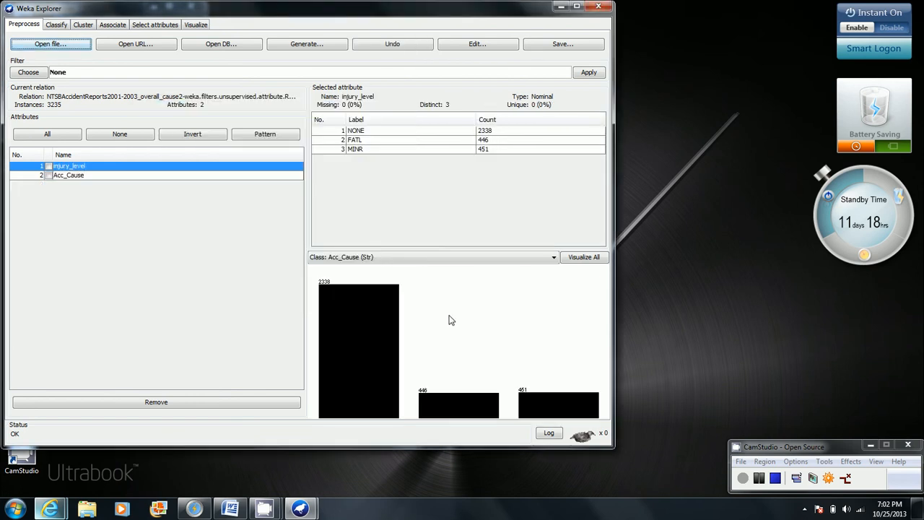
Examine the type and value distribution of the injury_level and Acc_Cause attributes.
{"action": "left_click", "coordinate": [72, 176]}
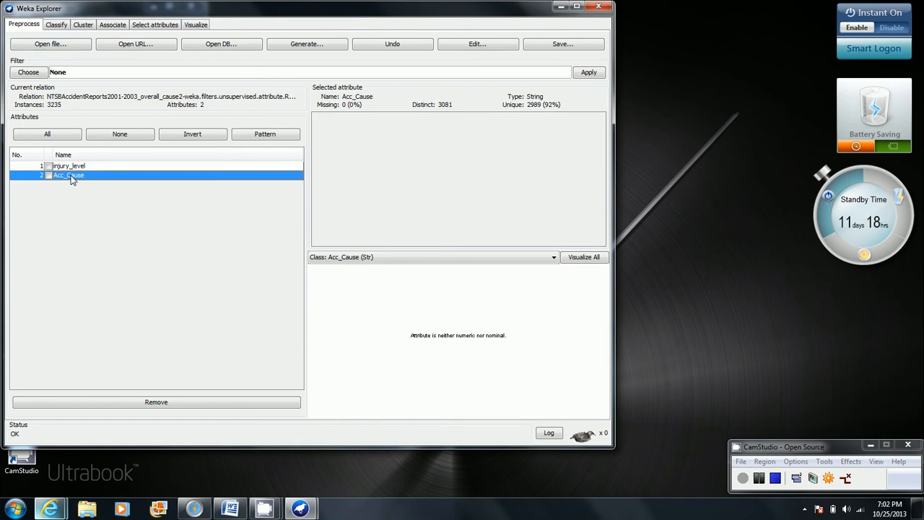
{"action": "left_click", "coordinate": [75, 166]}
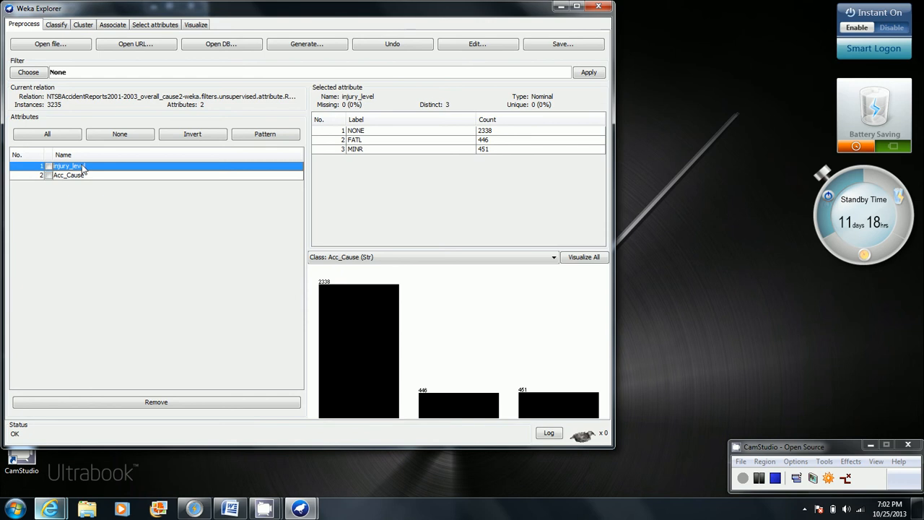
{"action": "left_click", "coordinate": [75, 175]}
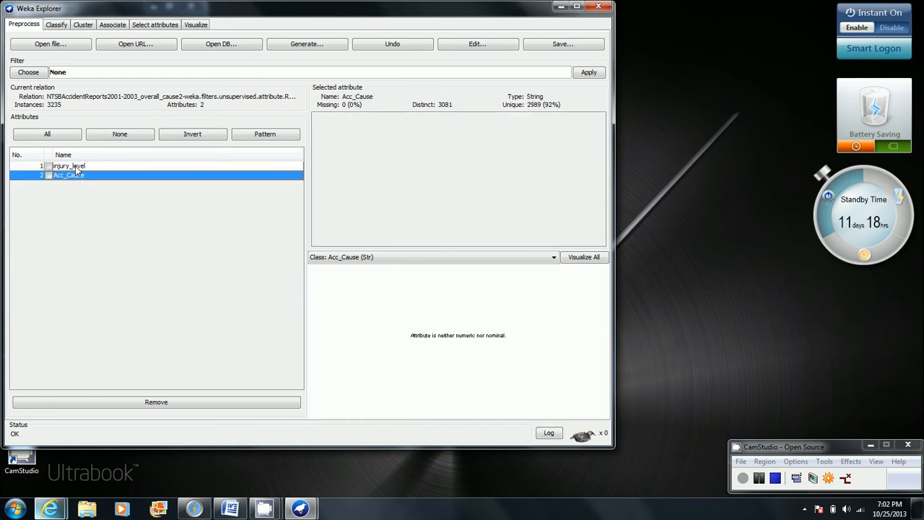
{"action": "left_click", "coordinate": [75, 166]}
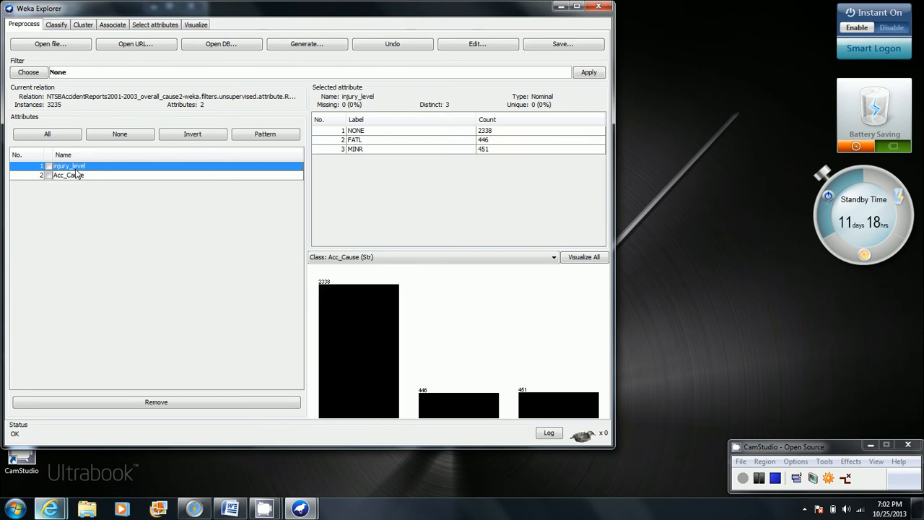
{"action": "left_click", "coordinate": [76, 175]}
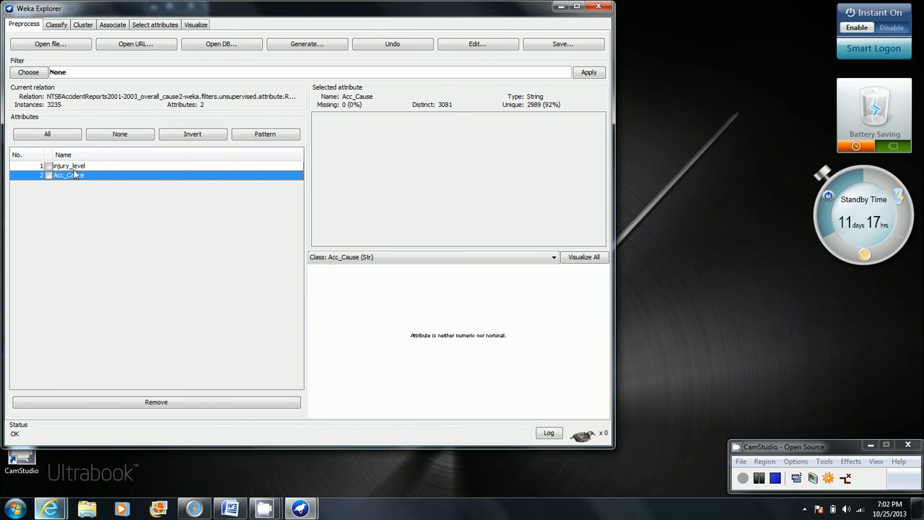
Choose the unsupervised attribute filter StringToWordVector for the loaded dataset.
{"action": "left_click", "coordinate": [34, 73]}
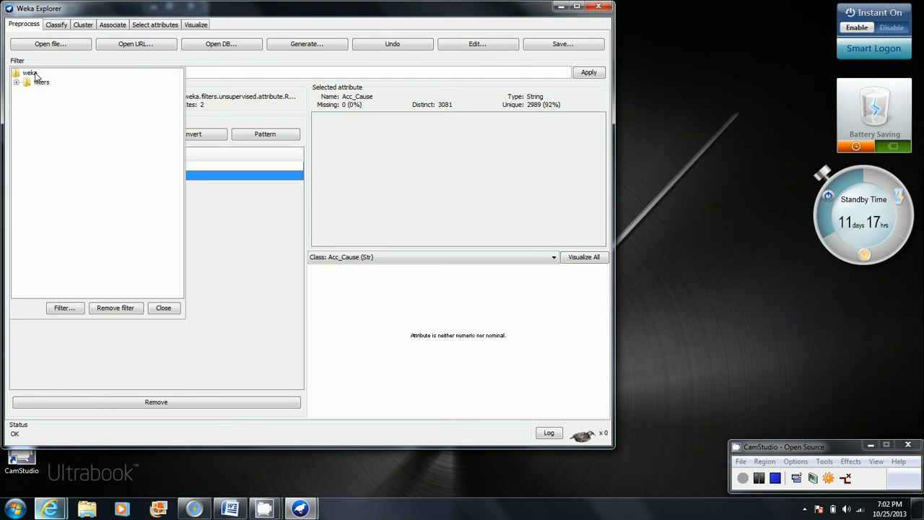
{"action": "left_click", "coordinate": [16, 82]}
{"action": "left_click", "coordinate": [27, 118]}
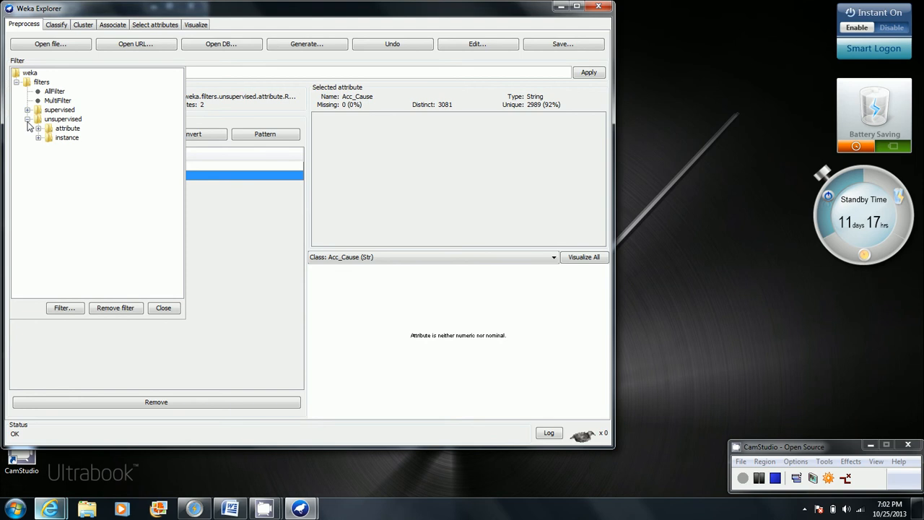
{"action": "left_click", "coordinate": [39, 128]}
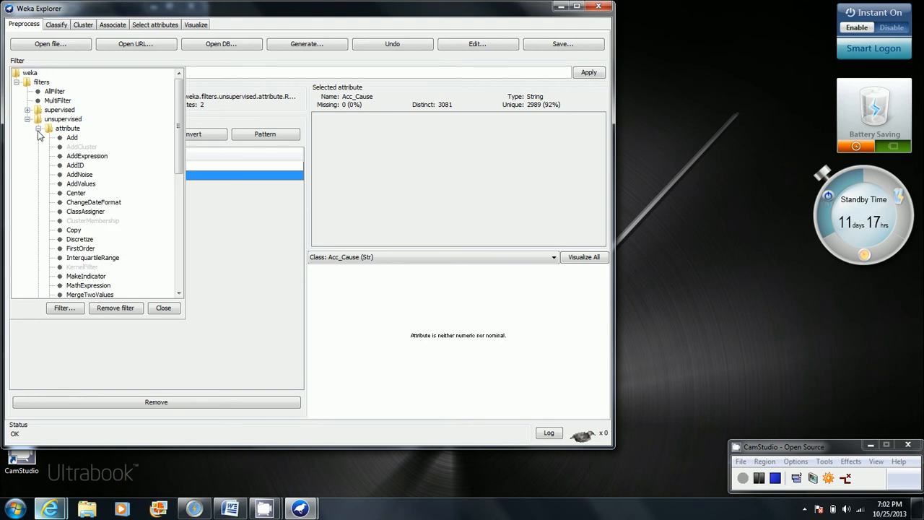
{"action": "left_click", "coordinate": [178, 295]}
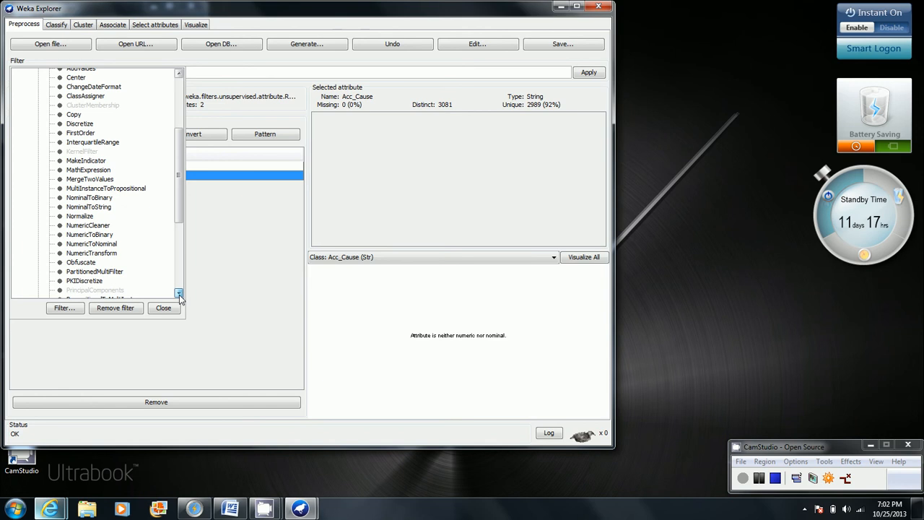
{"action": "left_click", "coordinate": [178, 294]}
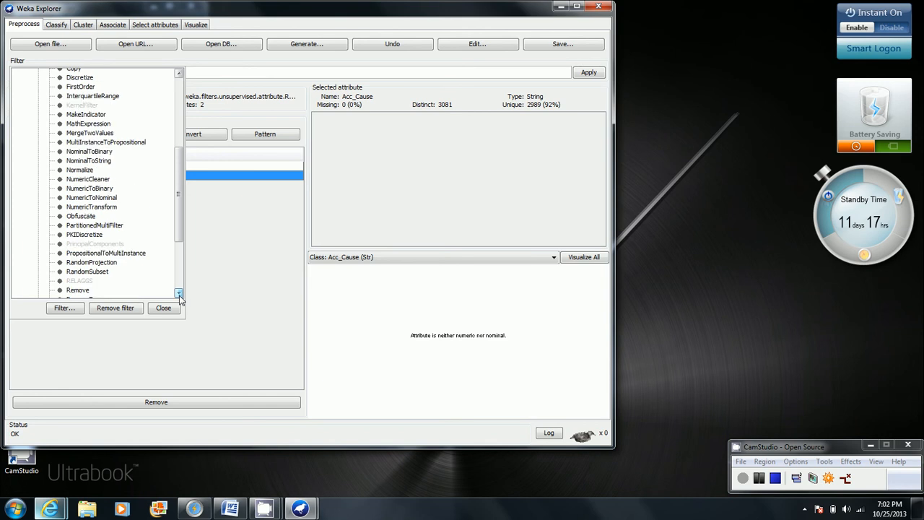
{"action": "left_click", "coordinate": [178, 294]}
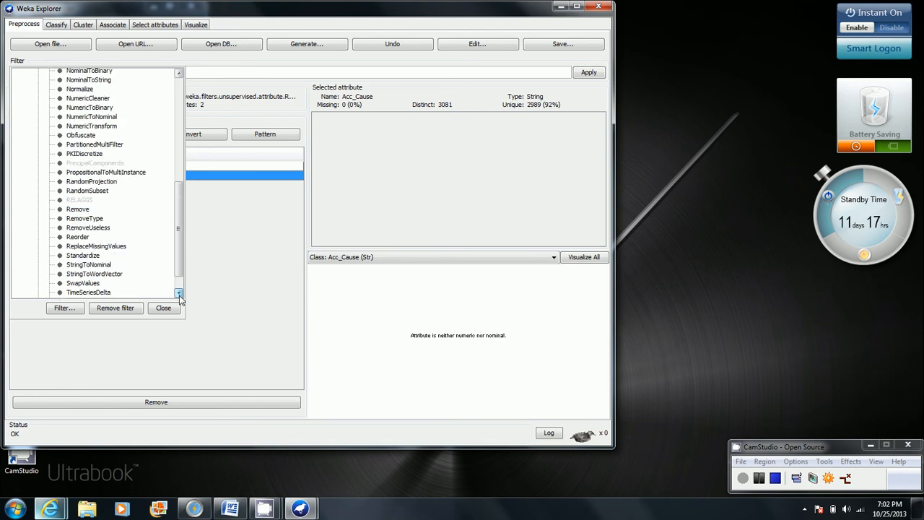
{"action": "left_click", "coordinate": [96, 274]}
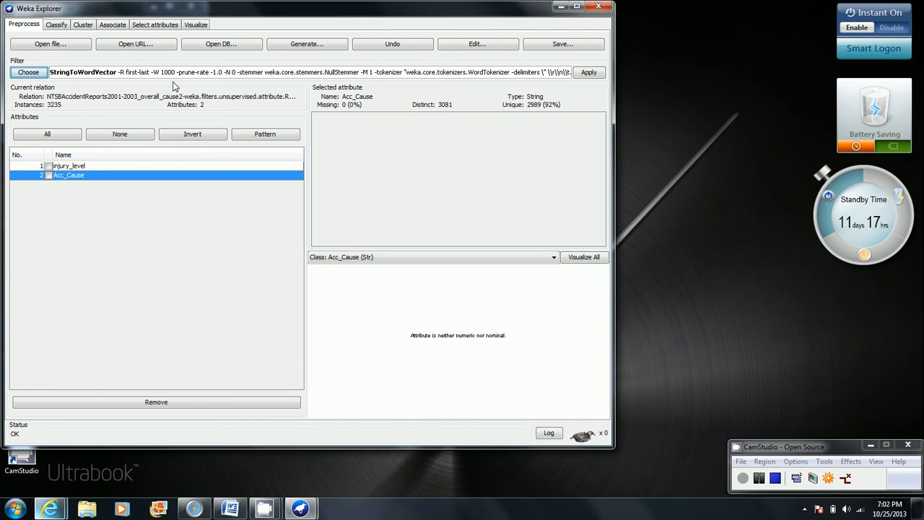
Set IDFTransform, TFTransform and lowerCaseTokens to True in the StringToWordVector filter's options.
{"action": "left_click", "coordinate": [173, 77]}
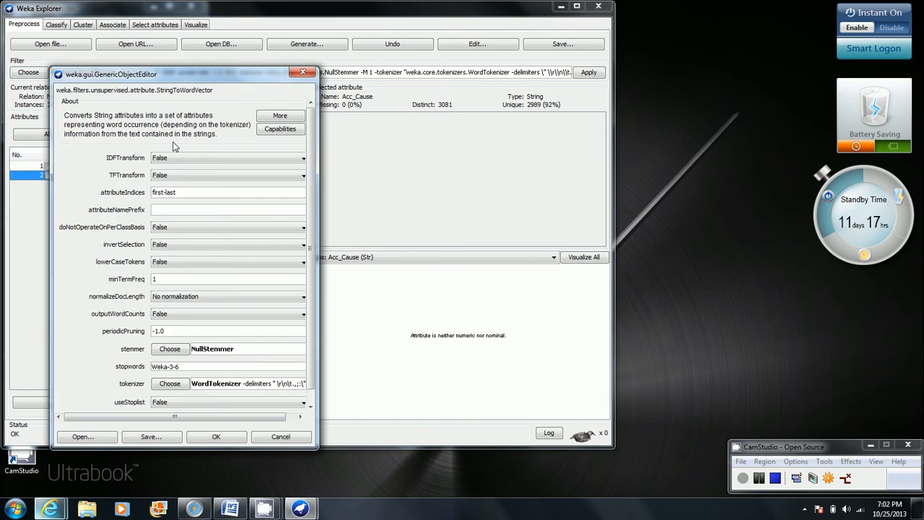
{"action": "left_click", "coordinate": [183, 158]}
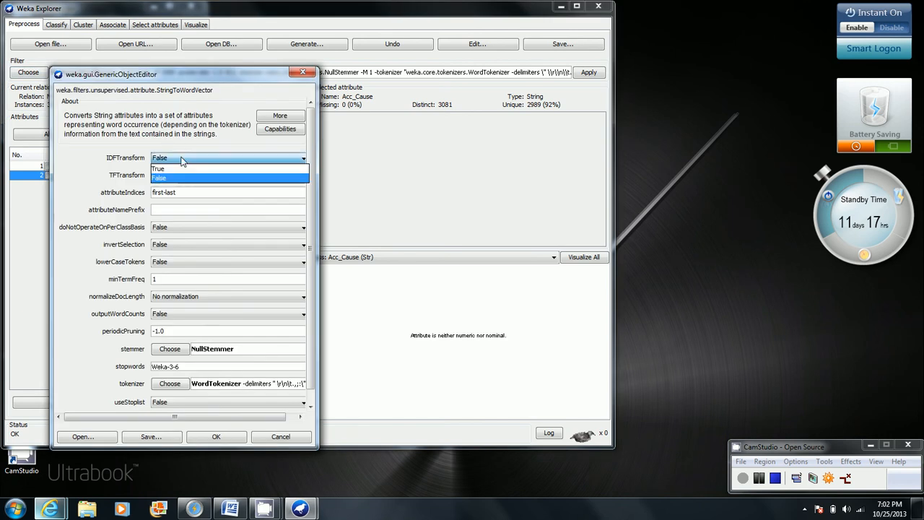
{"action": "left_click", "coordinate": [182, 168]}
{"action": "left_click", "coordinate": [183, 178]}
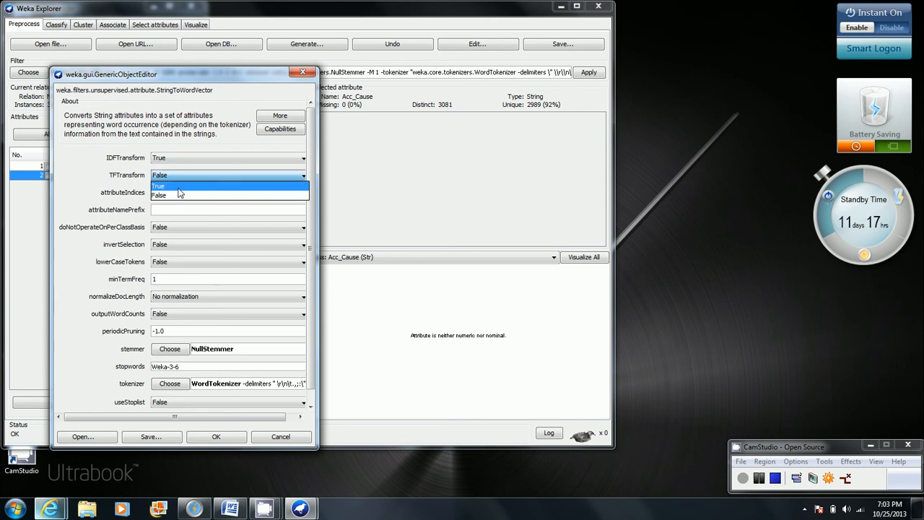
{"action": "left_click", "coordinate": [179, 188]}
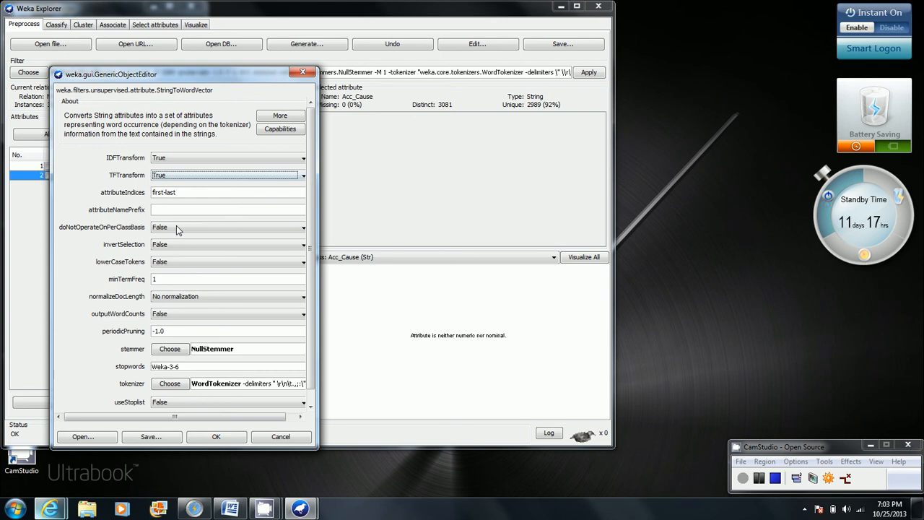
{"action": "left_click", "coordinate": [184, 261]}
{"action": "left_click", "coordinate": [184, 279]}
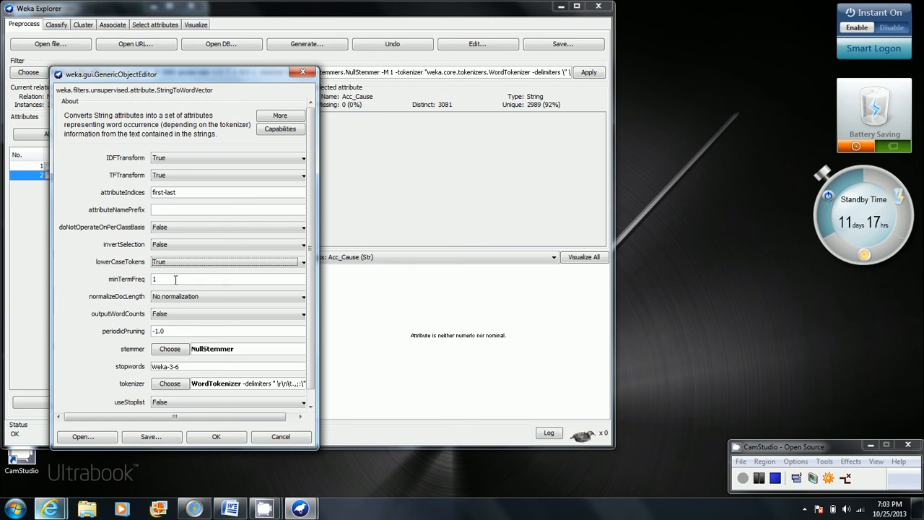
Set the stemmer in the StringToWordVector options to LovinsStemmer.
{"action": "left_click", "coordinate": [175, 280]}
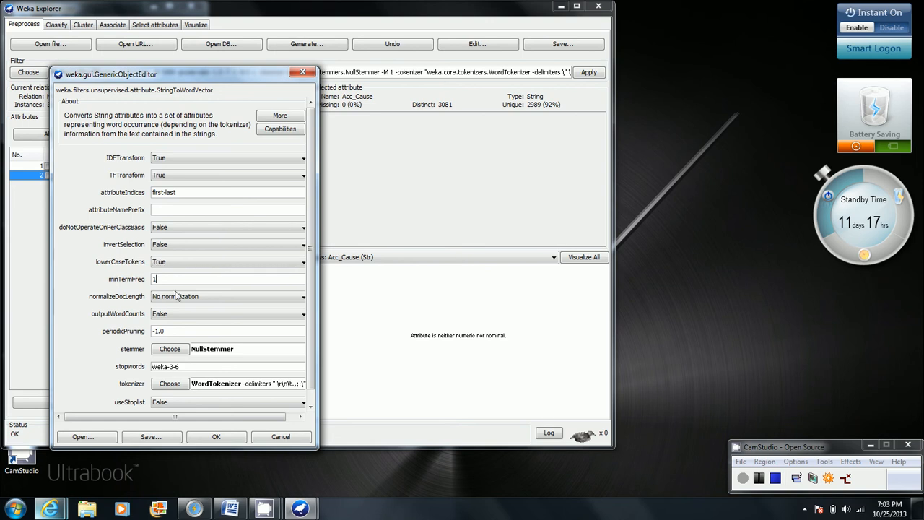
{"action": "left_click", "coordinate": [182, 348]}
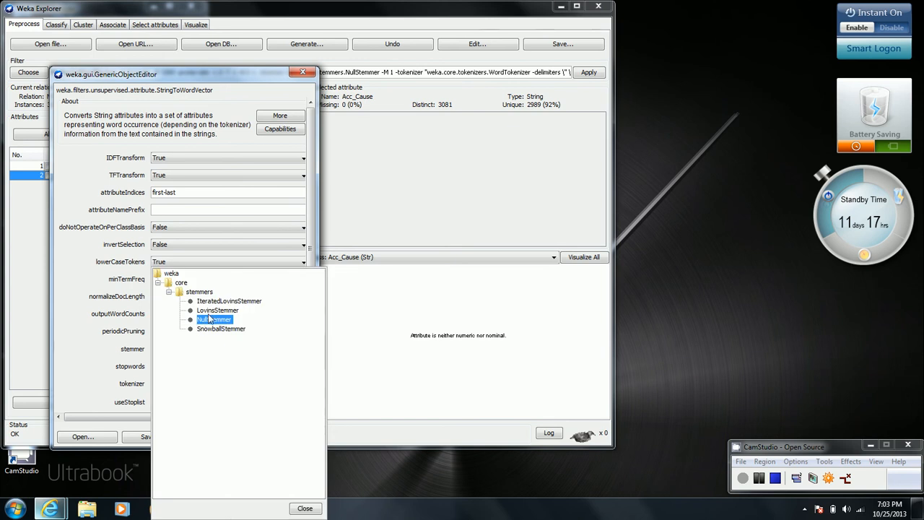
{"action": "left_click", "coordinate": [211, 309]}
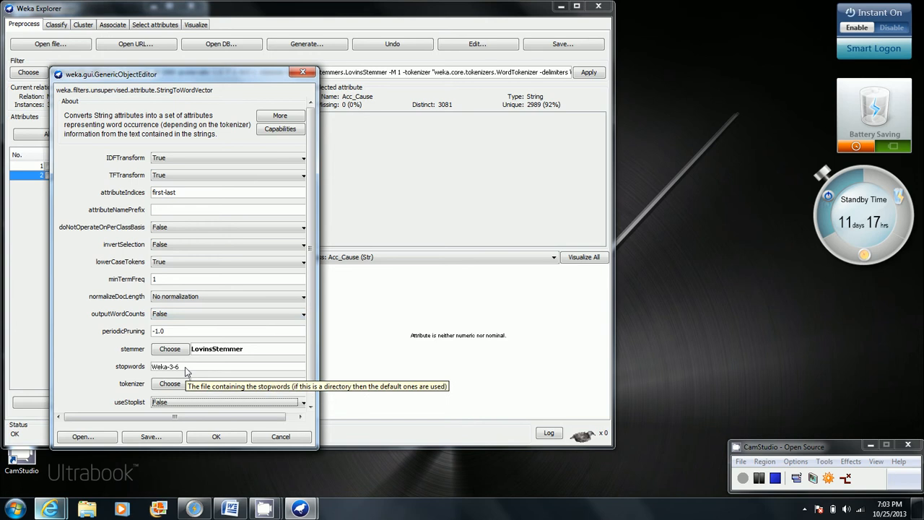
{"action": "left_click", "coordinate": [187, 368]}
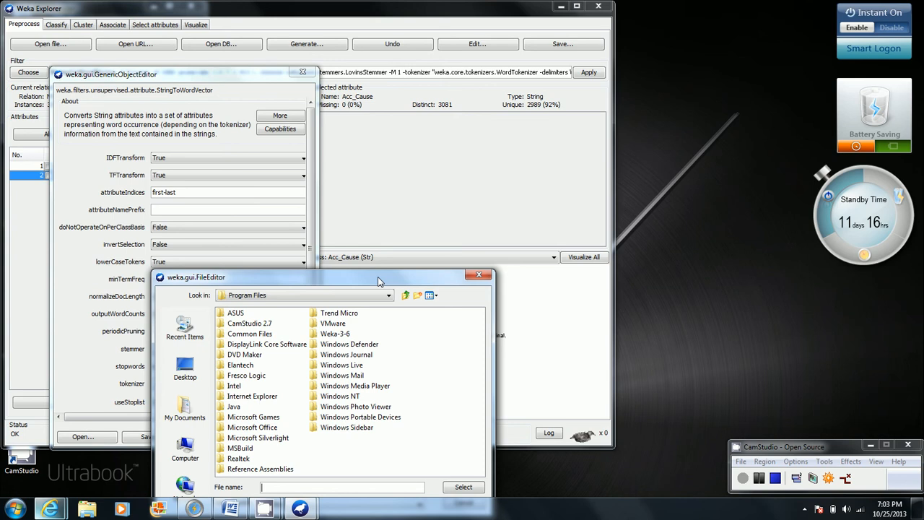
{"action": "left_click_drag", "start_coordinate": [379, 280], "coordinate": [547, 123]}
{"action": "left_click", "coordinate": [629, 346]}
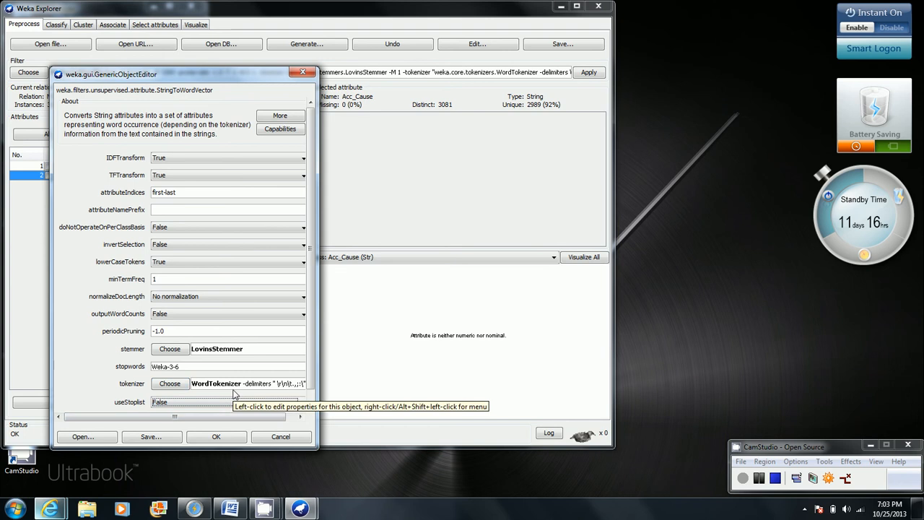
Set useStoplist to True with the default stopwords, and accept the StringToWordVector options.
{"action": "left_click", "coordinate": [170, 383]}
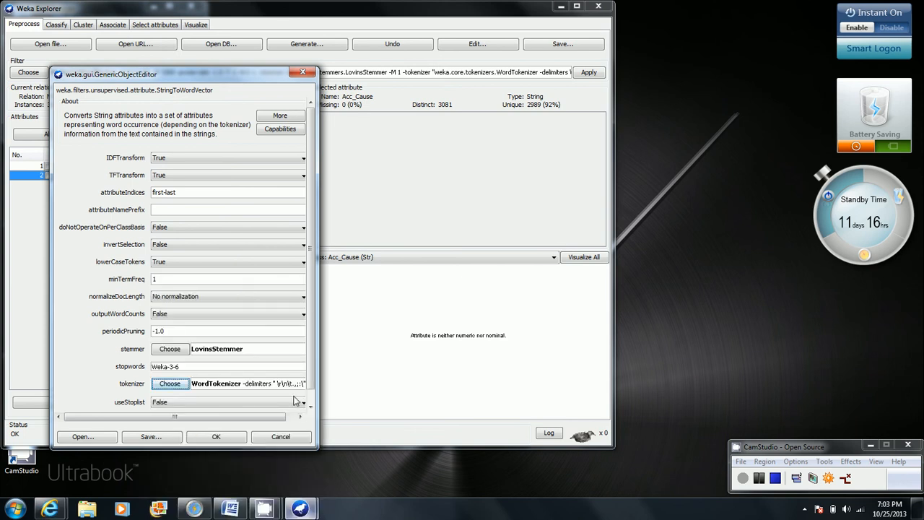
{"action": "left_click", "coordinate": [295, 401]}
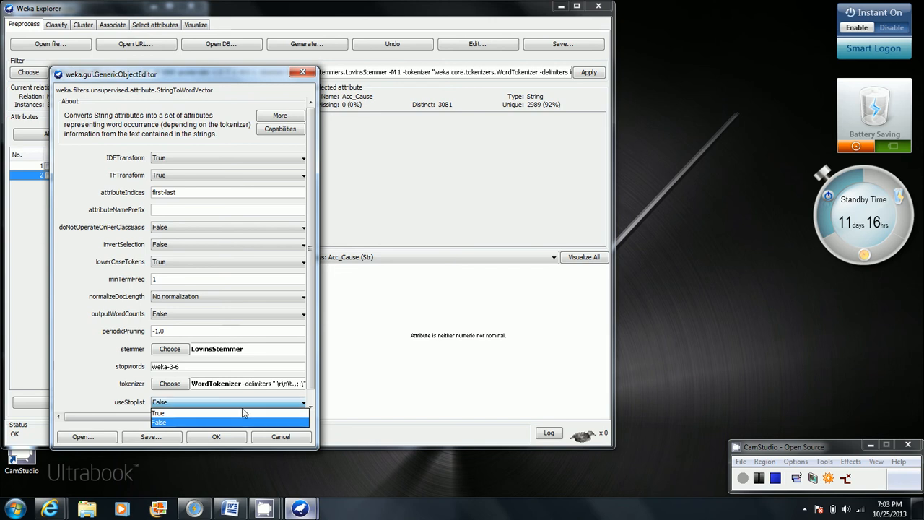
{"action": "left_click", "coordinate": [243, 412]}
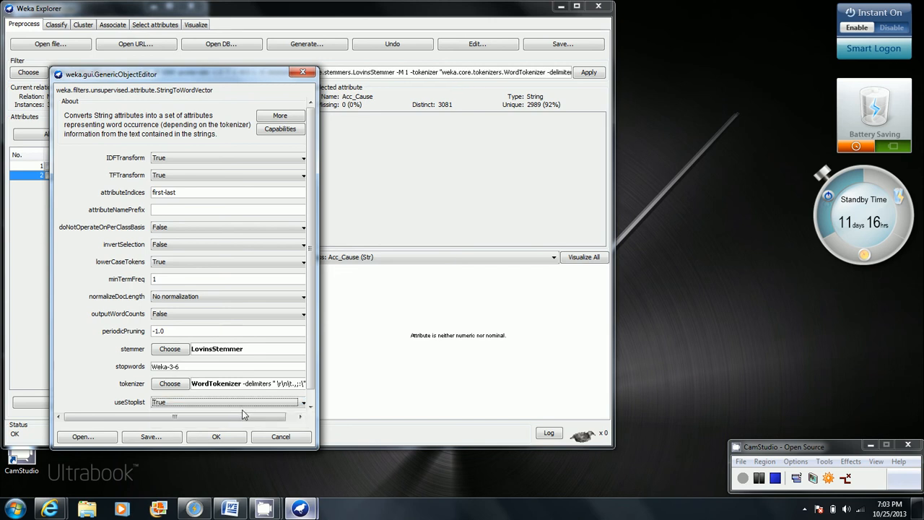
{"action": "left_click", "coordinate": [205, 366]}
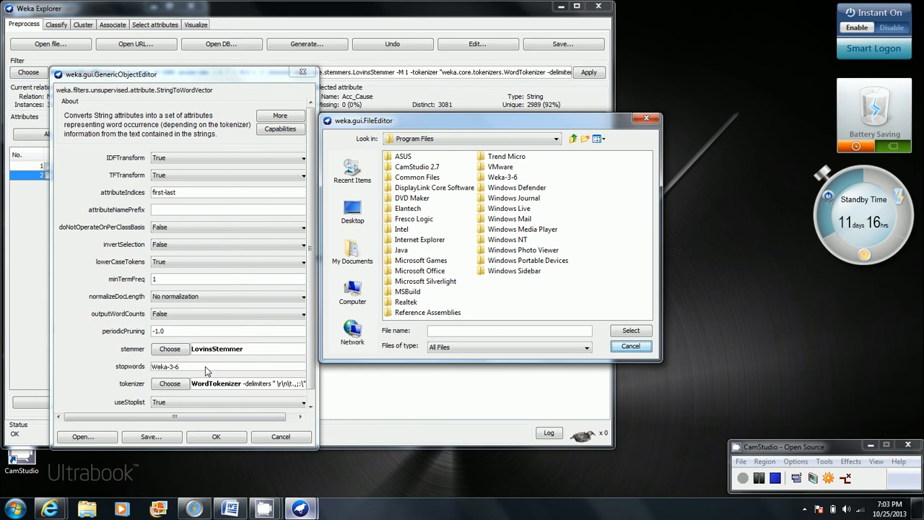
{"action": "left_click", "coordinate": [630, 347]}
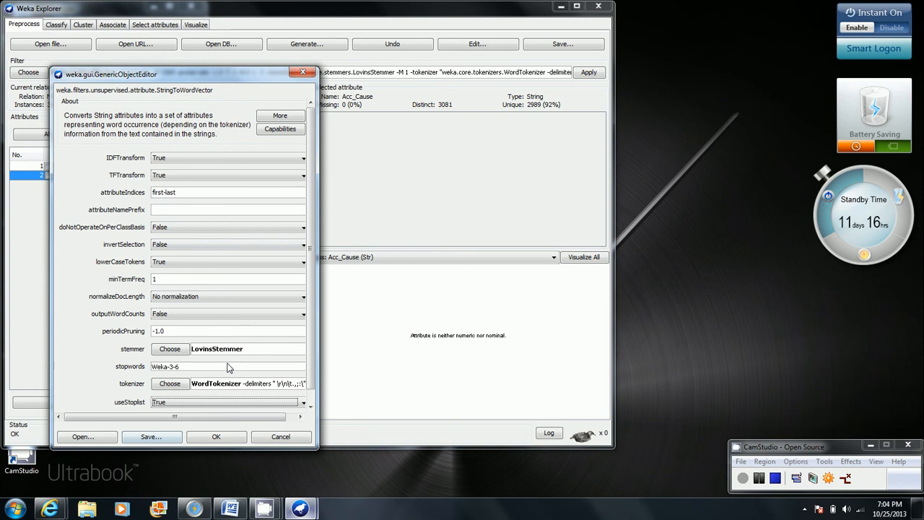
{"action": "left_click", "coordinate": [216, 436]}
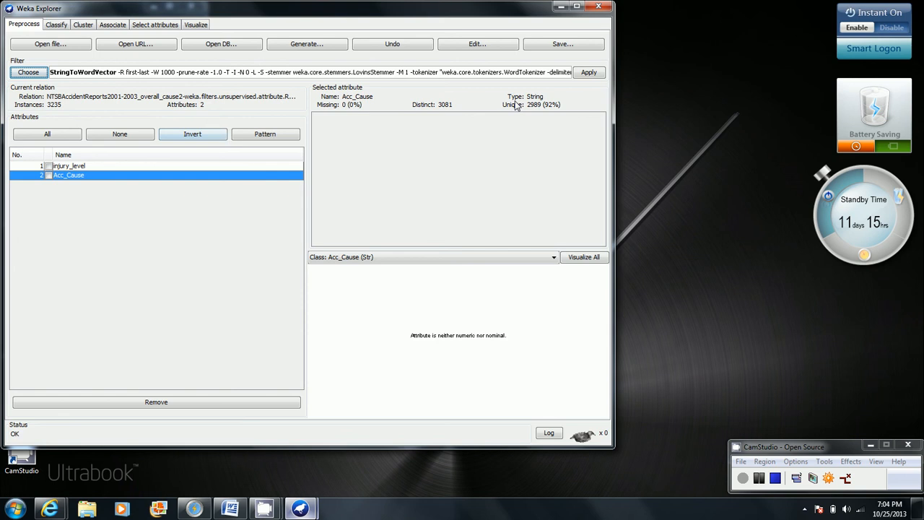
Apply the StringToWordVector filter to the dataset and look through the generated word attributes.
{"action": "left_click", "coordinate": [589, 74]}
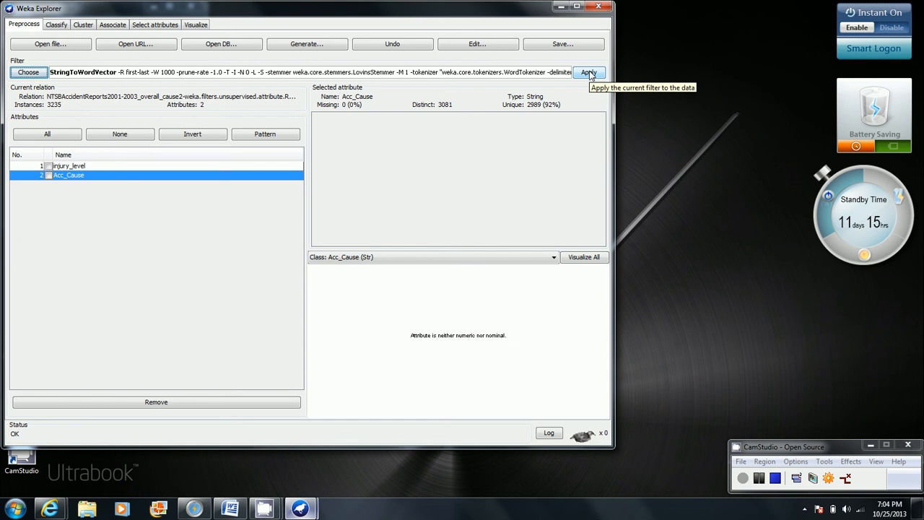
{"action": "left_click", "coordinate": [589, 73]}
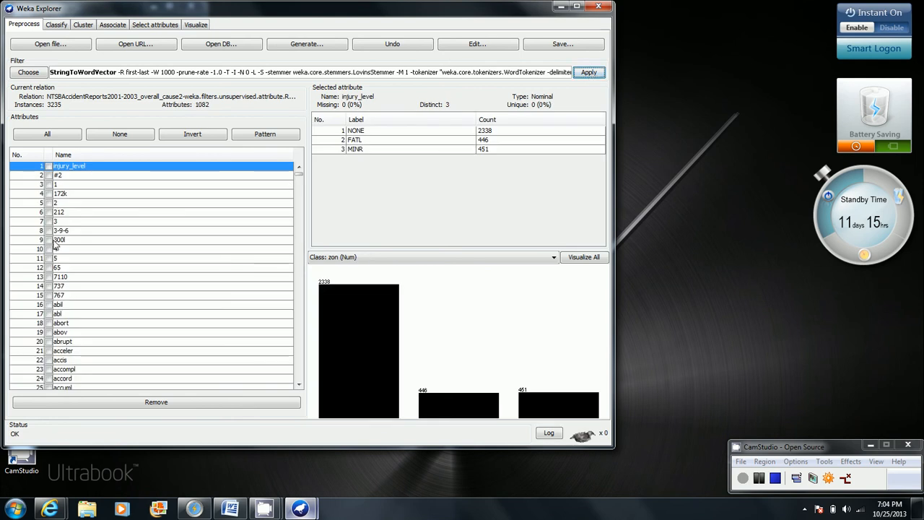
{"action": "left_click", "coordinate": [298, 376]}
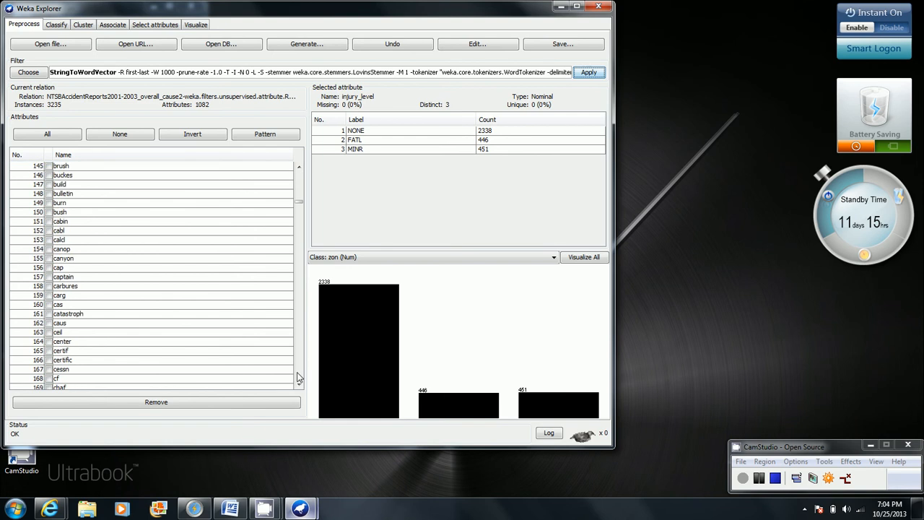
{"action": "left_click_drag", "start_coordinate": [298, 376], "coordinate": [296, 172]}
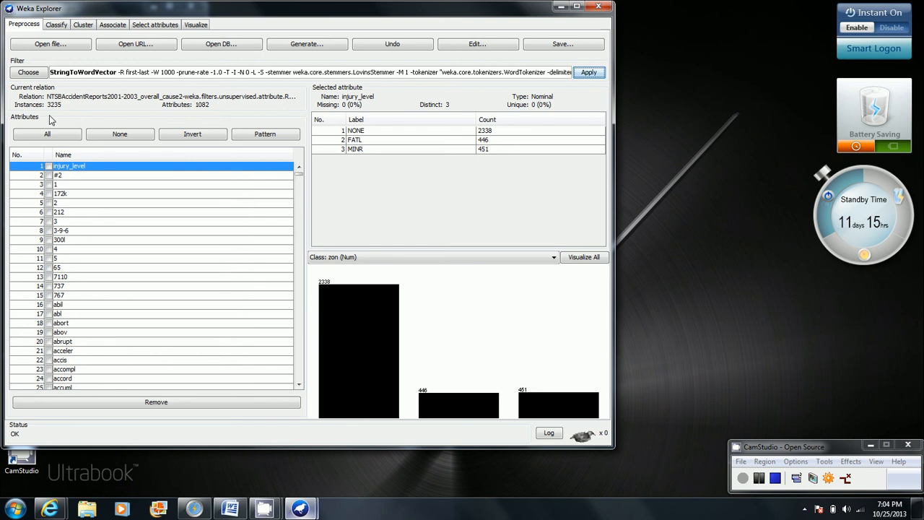
Mark the injury_level attribute and apply the unsupervised attribute filter NominalToBinary to turn it into binary dummy attributes.
{"action": "left_click", "coordinate": [28, 72]}
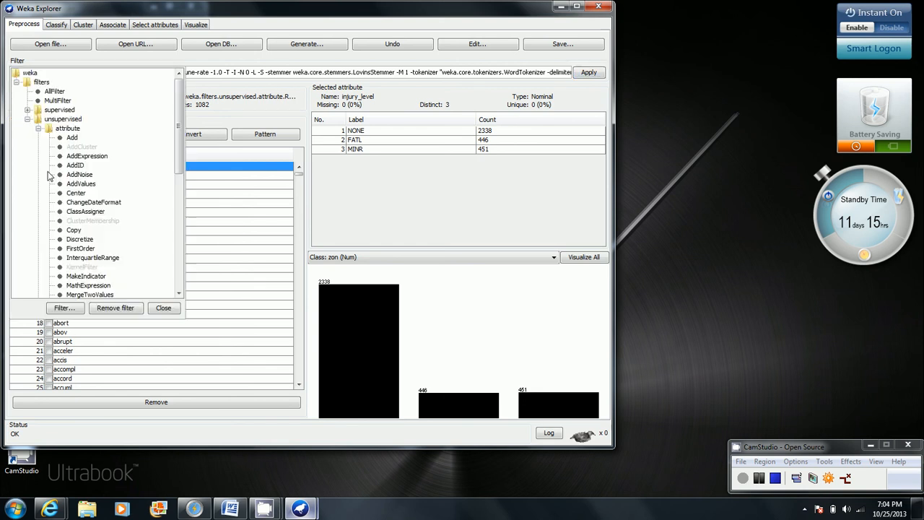
{"action": "left_click", "coordinate": [188, 160]}
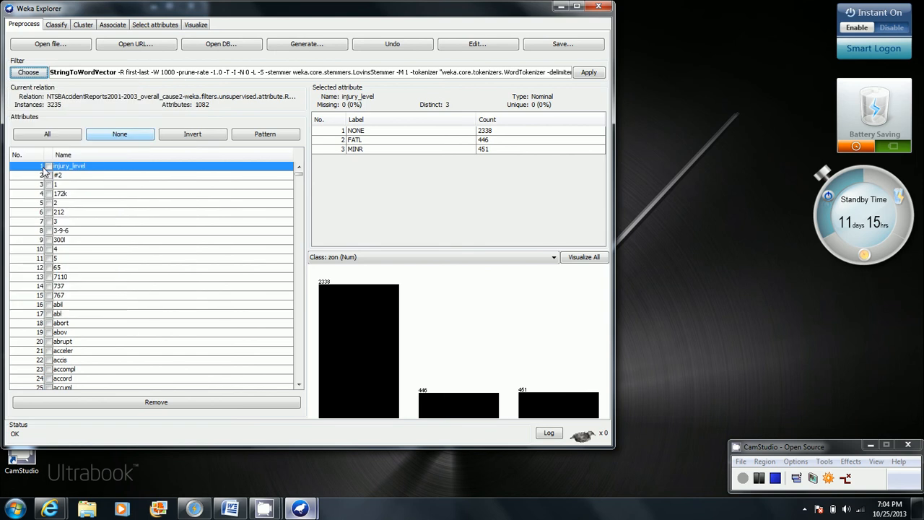
{"action": "left_click", "coordinate": [48, 167]}
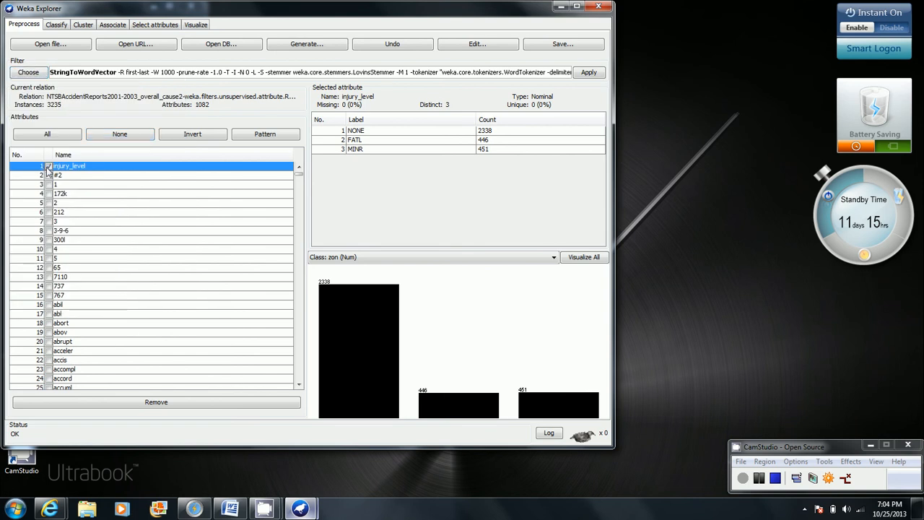
{"action": "left_click", "coordinate": [29, 73]}
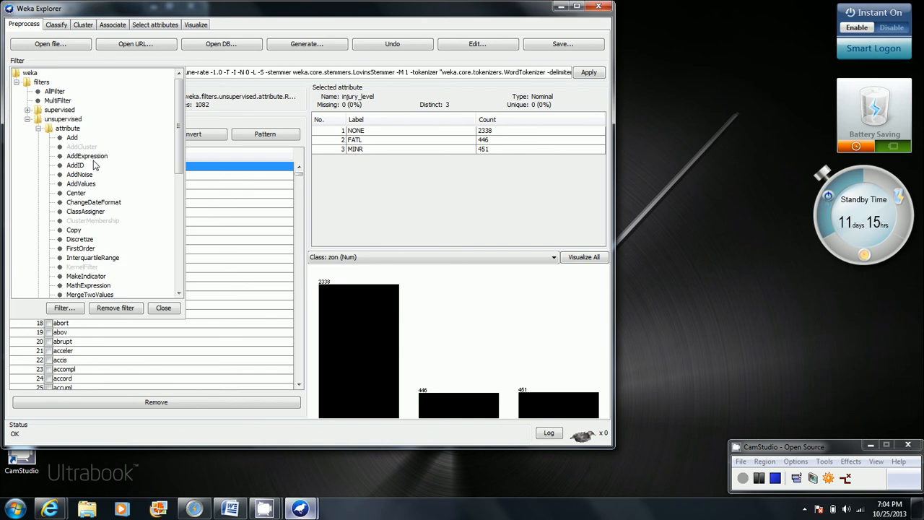
{"action": "left_click", "coordinate": [39, 128]}
{"action": "left_click", "coordinate": [39, 129]}
{"action": "left_click", "coordinate": [177, 293]}
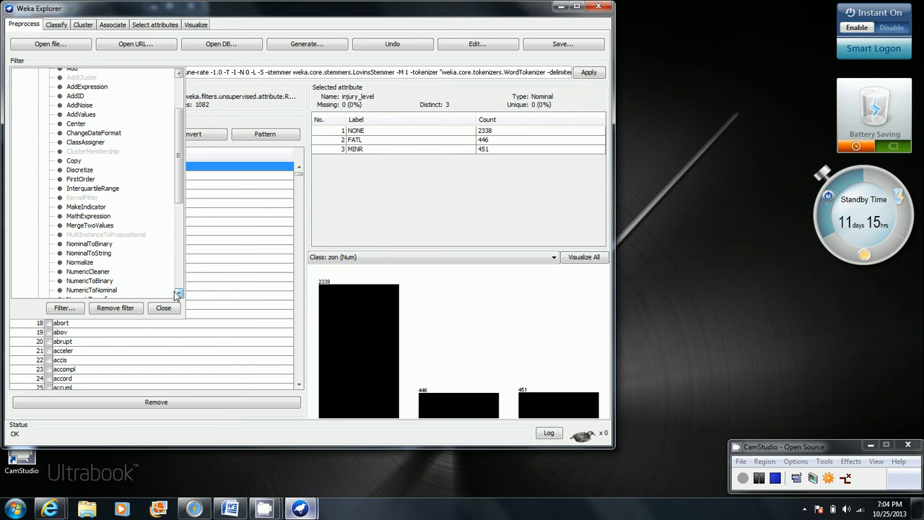
{"action": "left_click", "coordinate": [89, 244]}
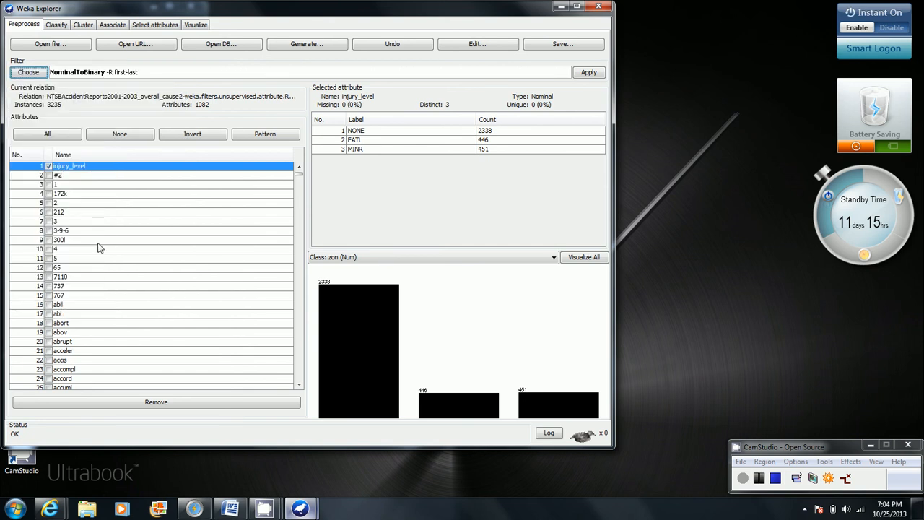
{"action": "left_click", "coordinate": [589, 73]}
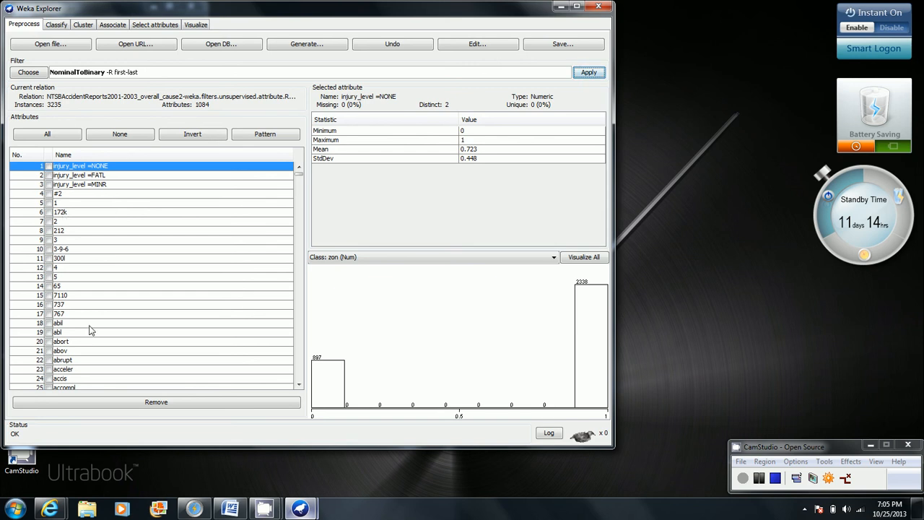
Save the transformed dataset as NTSBAccidentReports2001-2003_overall_causedummies2.arff in the INFS770_Assignment3_2 folder.
{"action": "left_click", "coordinate": [564, 45]}
{"action": "left_click", "coordinate": [353, 319]}
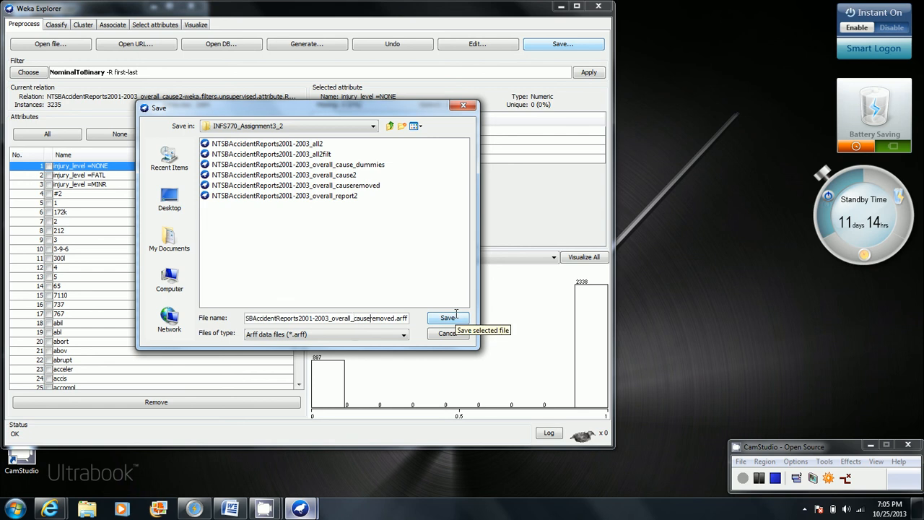
{"action": "key", "text": "shift+Right"}
{"action": "key", "text": "shift+Right"}
{"action": "key", "text": "shift+Right"}
{"action": "key", "text": "shift+Right"}
{"action": "key", "text": "shift+Right"}
{"action": "key", "text": "shift+Right"}
{"action": "key", "text": "shift+Right"}
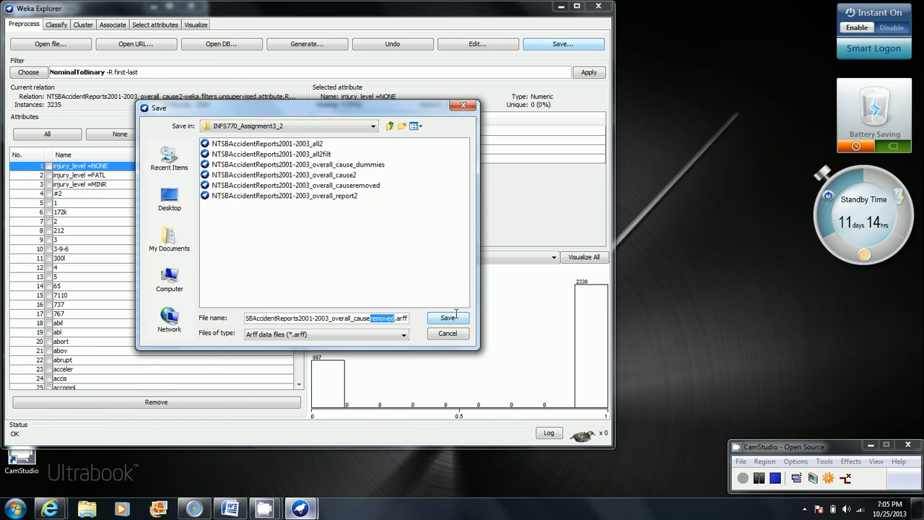
{"action": "type", "text": "dummies2"}
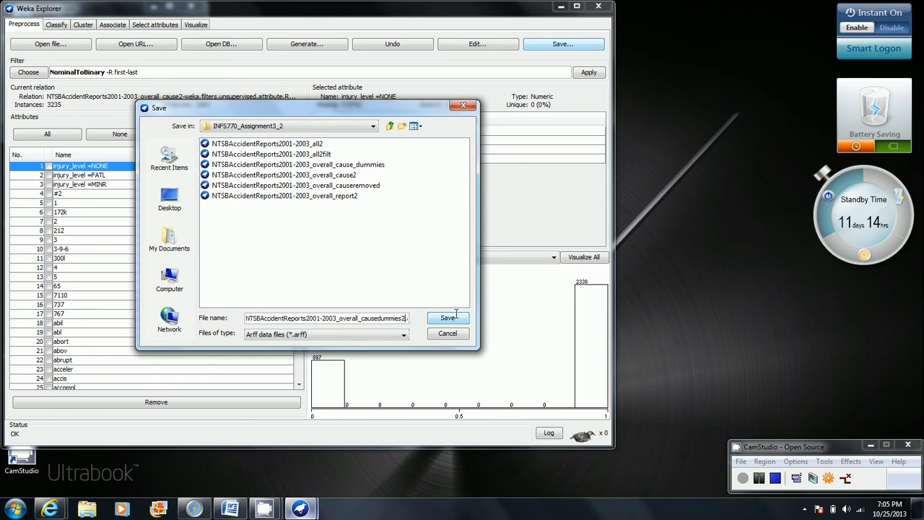
{"action": "left_click", "coordinate": [456, 321]}
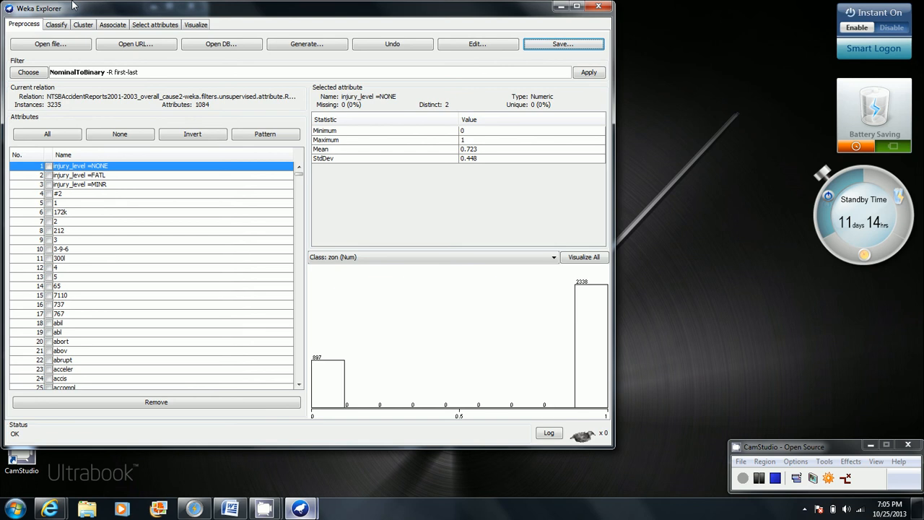
Choose SimpleKMeans as the clusterer for the dataset, checking the injury_level dummy attributes in the attribute list.
{"action": "left_click", "coordinate": [82, 25]}
{"action": "left_click", "coordinate": [29, 46]}
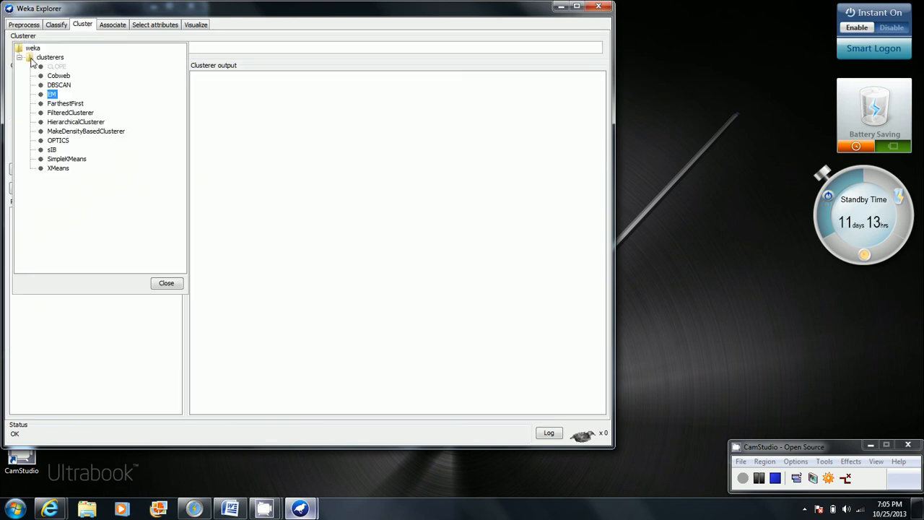
{"action": "left_click", "coordinate": [61, 159]}
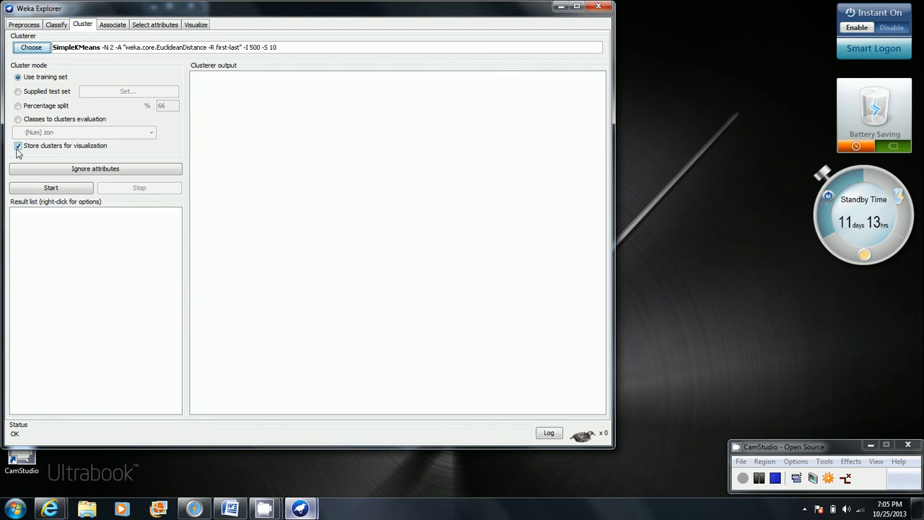
{"action": "left_click", "coordinate": [25, 25]}
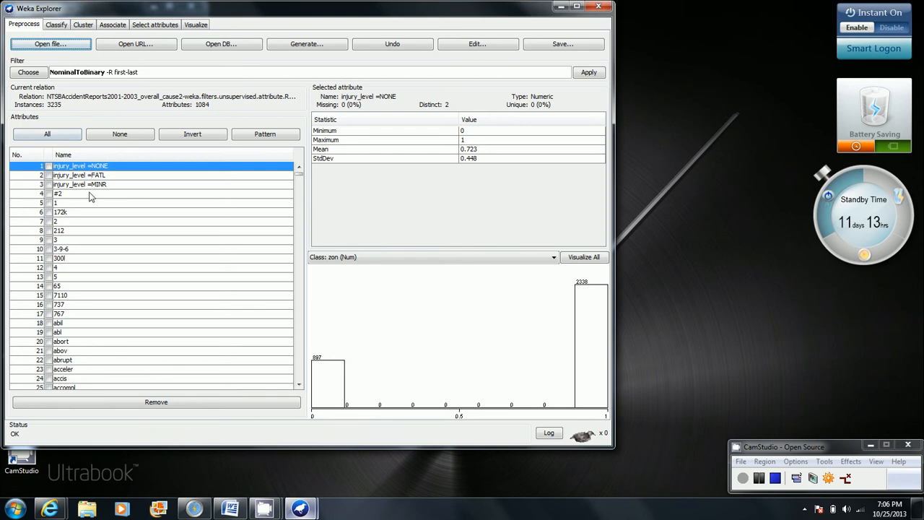
{"action": "left_click", "coordinate": [82, 26]}
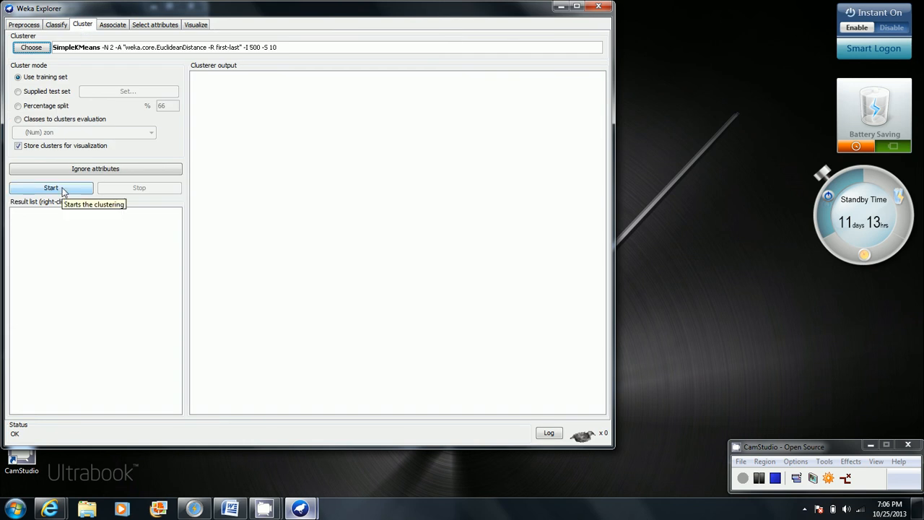
Run SimpleKMeans on the training set with numClusters 2, 500 maximum iterations and seed 10.
{"action": "left_click", "coordinate": [173, 48]}
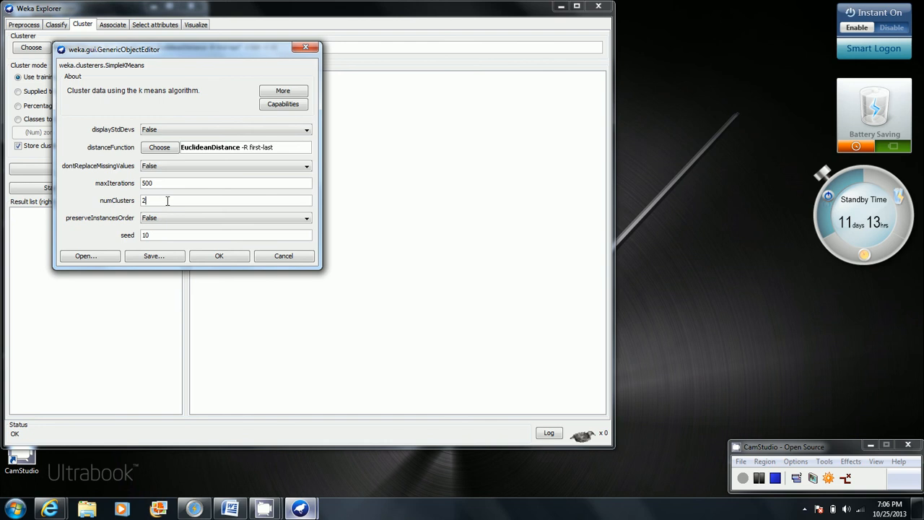
{"action": "left_click_drag", "start_coordinate": [167, 201], "coordinate": [138, 199]}
{"action": "left_click", "coordinate": [218, 257]}
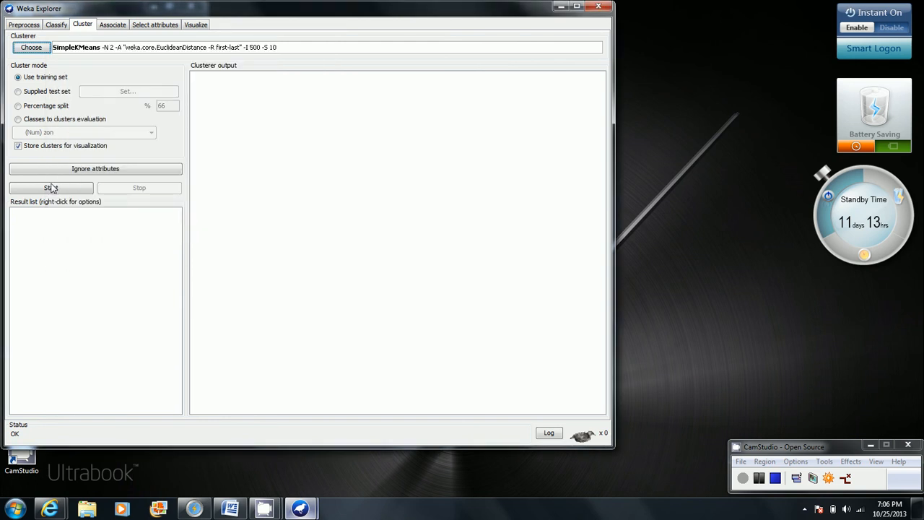
{"action": "left_click", "coordinate": [50, 188]}
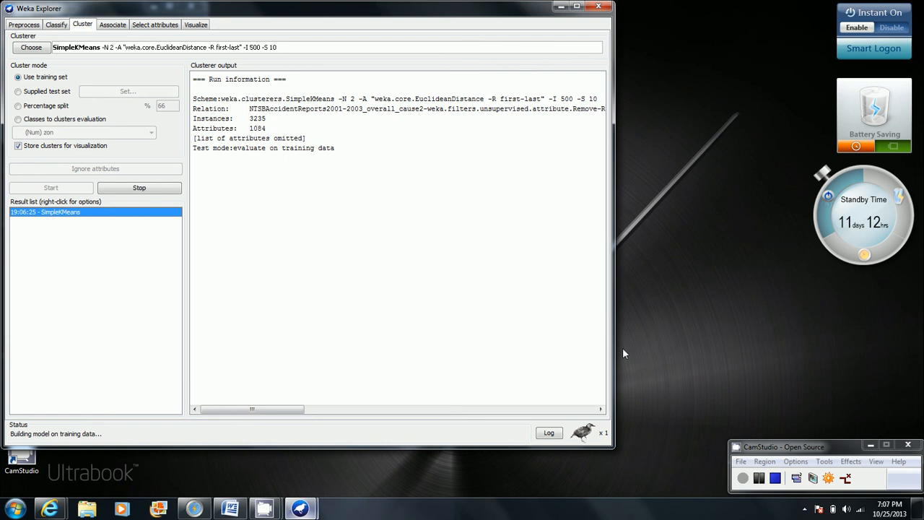
{"action": "left_click", "coordinate": [758, 479]}
{"action": "left_click", "coordinate": [759, 479]}
{"action": "left_click", "coordinate": [744, 479]}
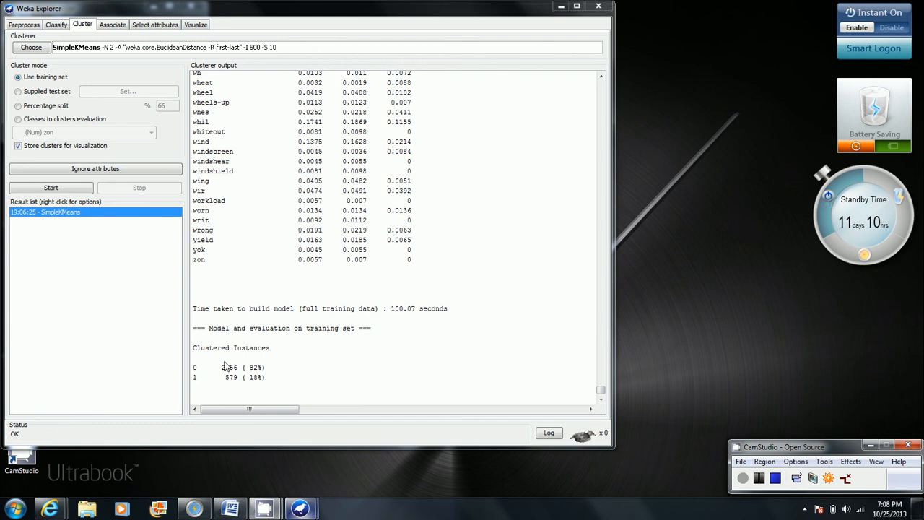
Review the two-cluster run information and the injury_level centroids at the start of the clusterer output.
{"action": "left_click", "coordinate": [603, 88]}
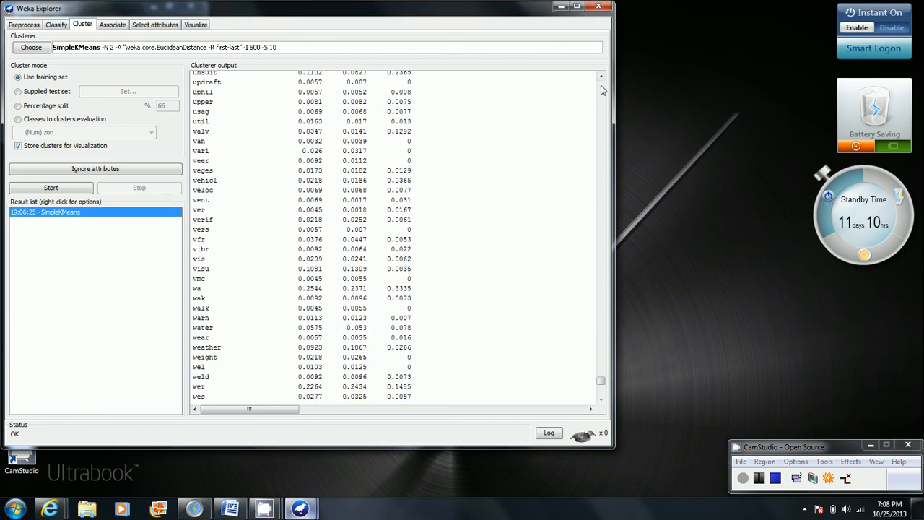
{"action": "left_click", "coordinate": [602, 89]}
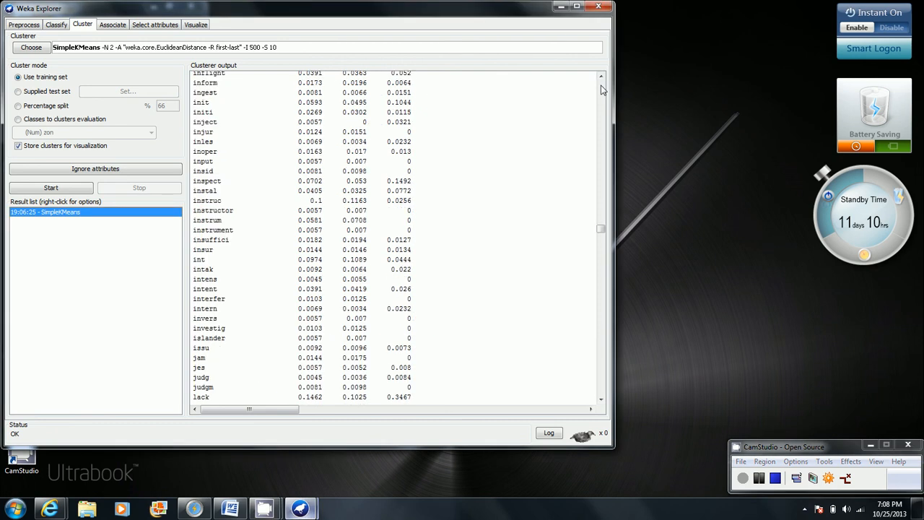
{"action": "left_click", "coordinate": [603, 89]}
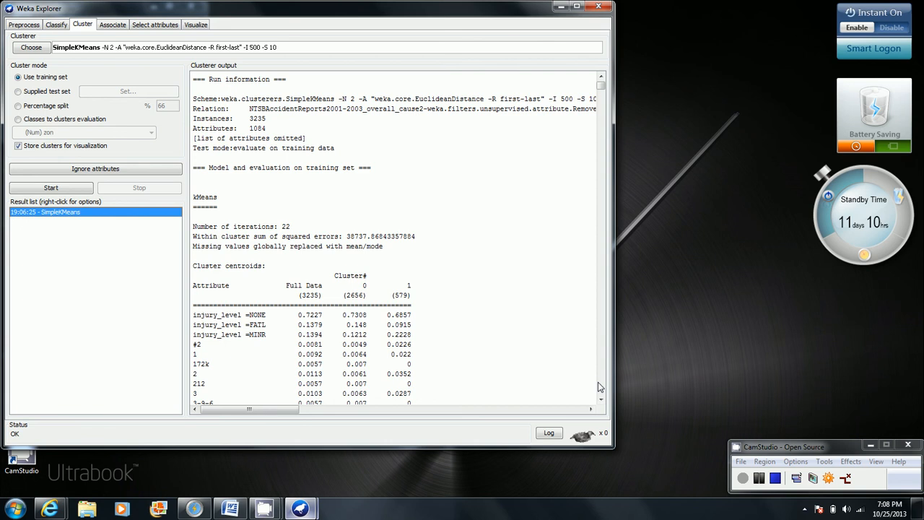
Set SimpleKMeans numClusters to 4 and run the clustering on the training set.
{"action": "left_click", "coordinate": [148, 46]}
{"action": "double_click", "coordinate": [147, 201]}
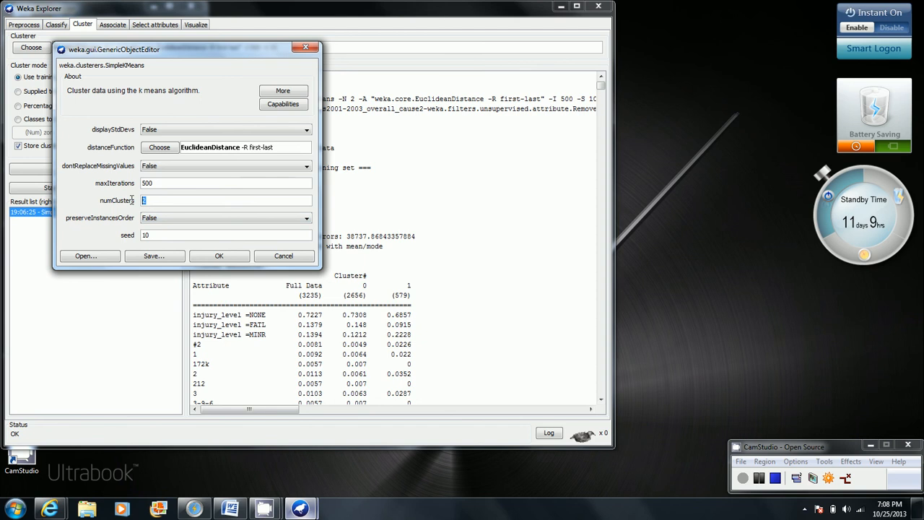
{"action": "type", "text": "3"}
{"action": "left_click", "coordinate": [217, 256]}
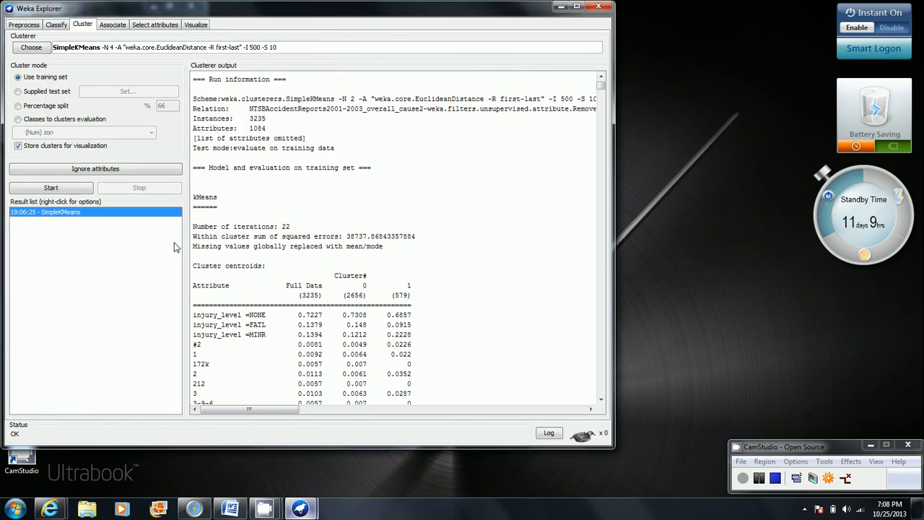
{"action": "left_click", "coordinate": [48, 190]}
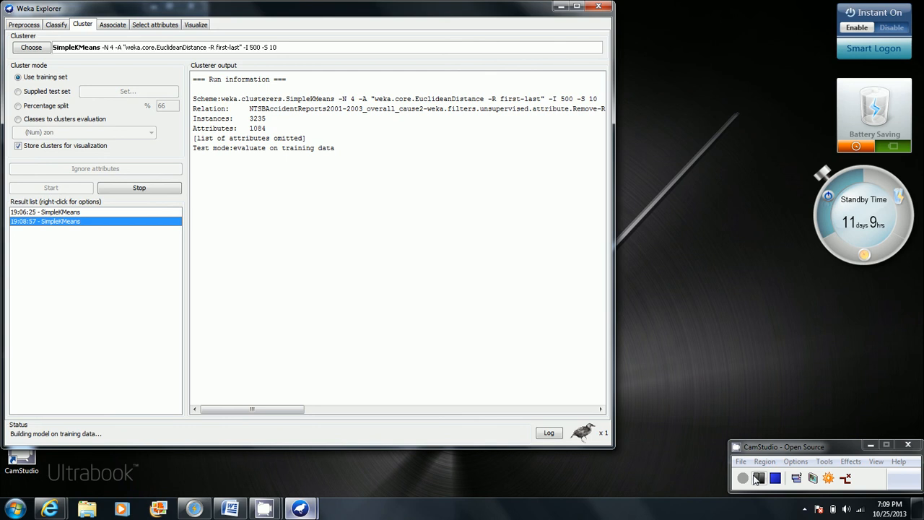
{"action": "left_click", "coordinate": [756, 479]}
{"action": "left_click", "coordinate": [744, 481]}
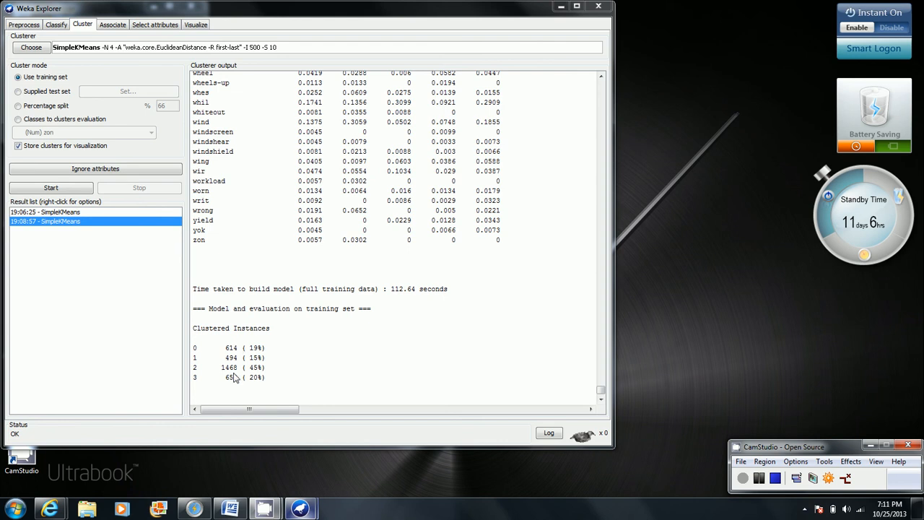
Examine the four-cluster centroids for the injury_level dummy attributes near the start of the clusterer output.
{"action": "left_click", "coordinate": [601, 96]}
{"action": "left_click", "coordinate": [601, 96]}
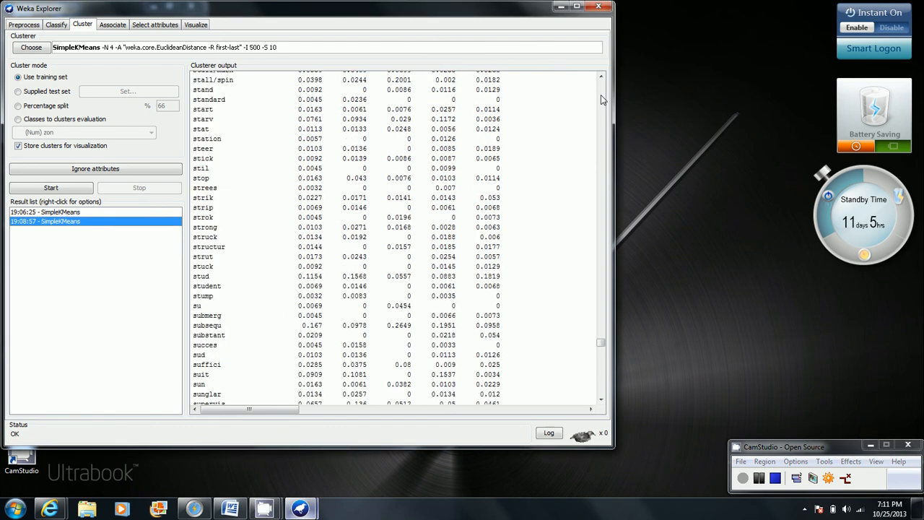
{"action": "left_click", "coordinate": [600, 94]}
{"action": "left_click", "coordinate": [600, 95]}
{"action": "left_click", "coordinate": [600, 94]}
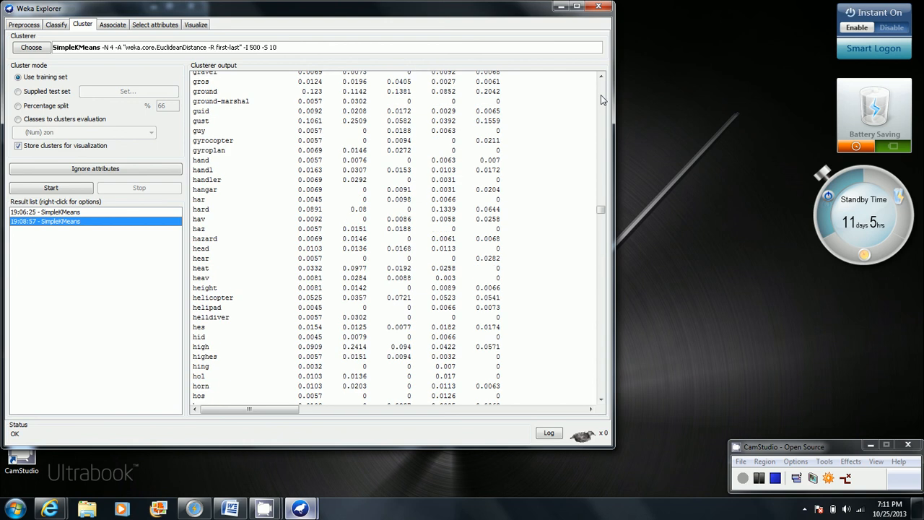
{"action": "left_click", "coordinate": [601, 95]}
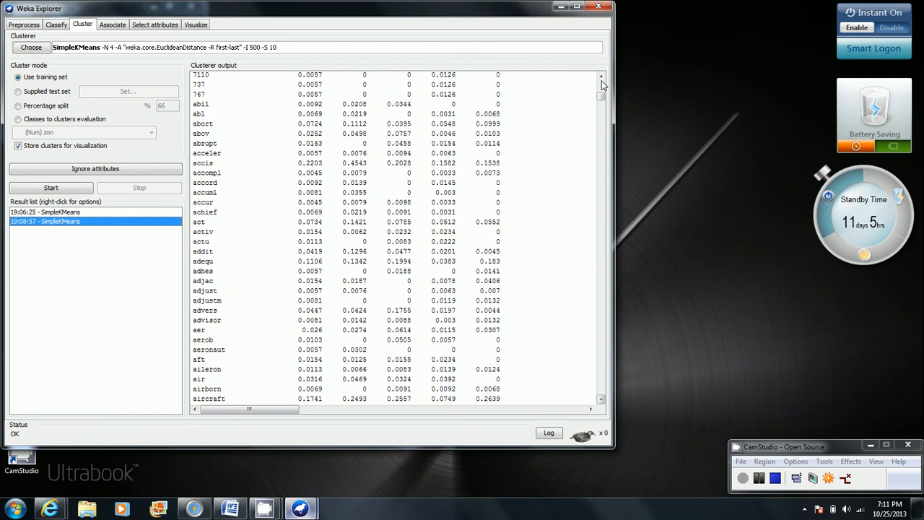
{"action": "left_click", "coordinate": [601, 80]}
{"action": "left_click", "coordinate": [601, 80]}
{"action": "left_click", "coordinate": [601, 80]}
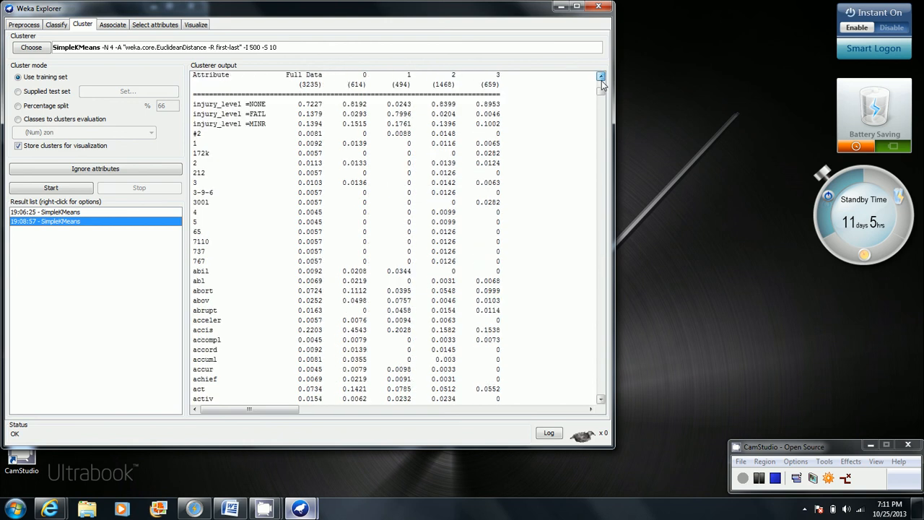
{"action": "left_click", "coordinate": [601, 80]}
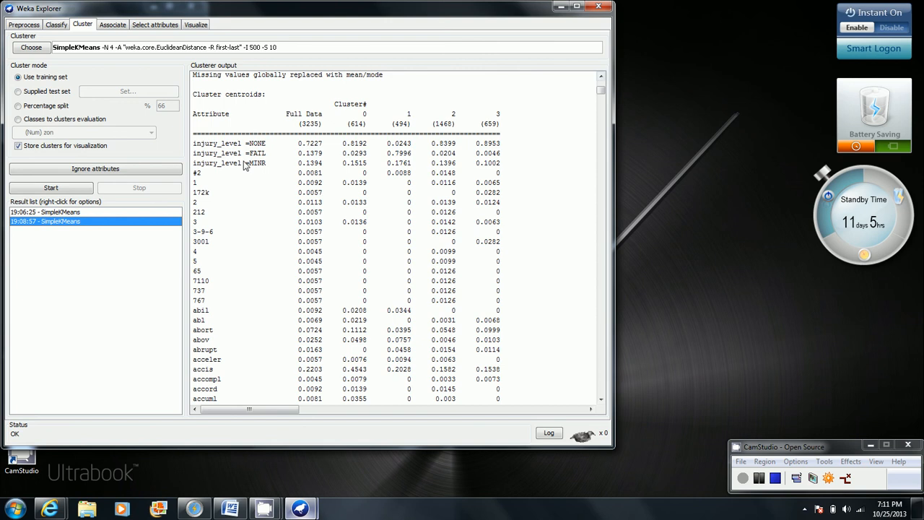